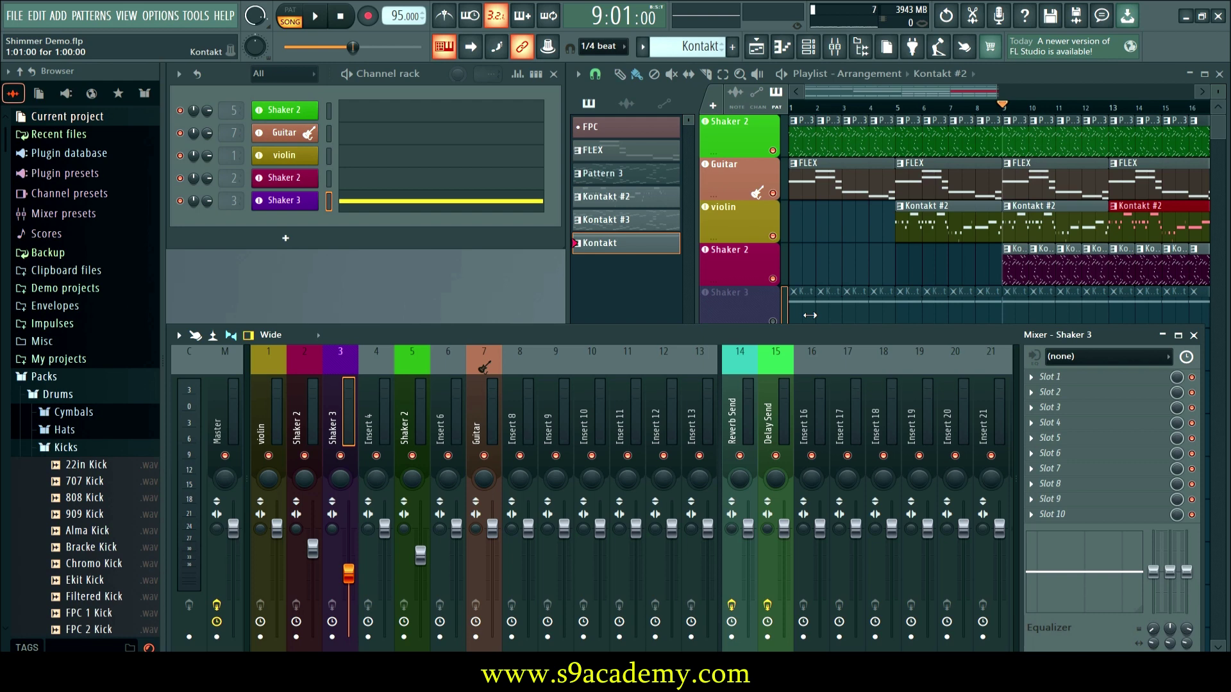
Play the song from bar 9 with all three shaker tracks muted, and restore both Shaker 2 tracks.
{"action": "left_click", "coordinate": [741, 136]}
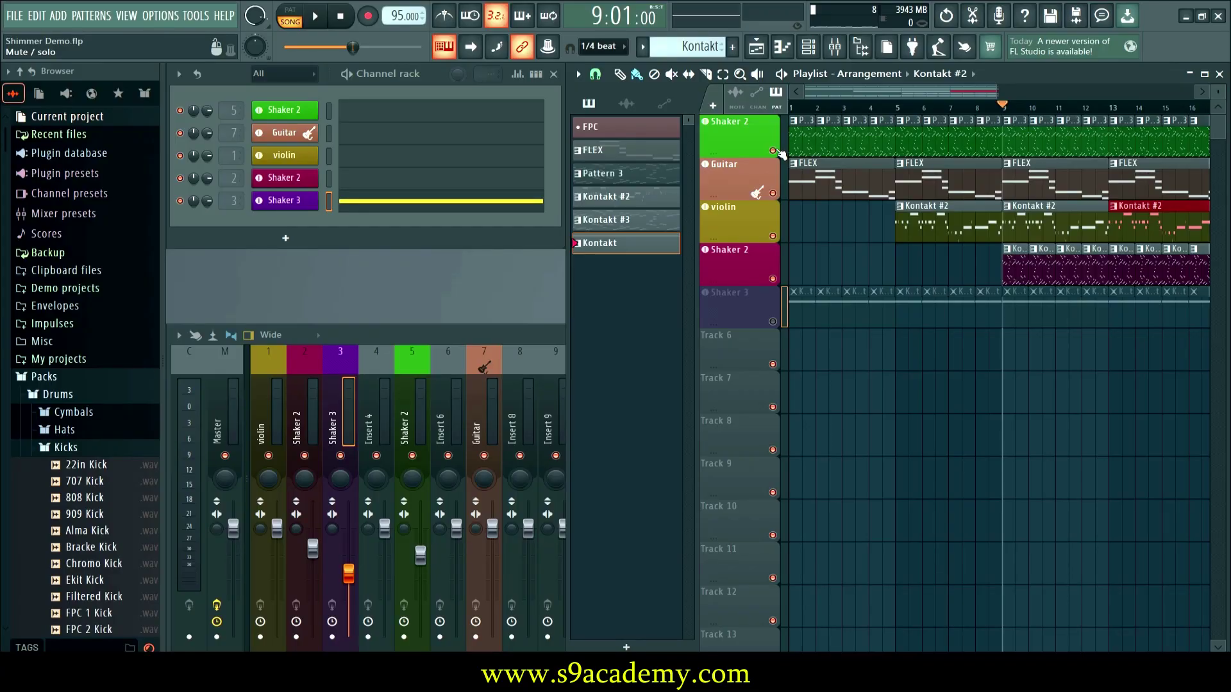
{"action": "left_click", "coordinate": [772, 151]}
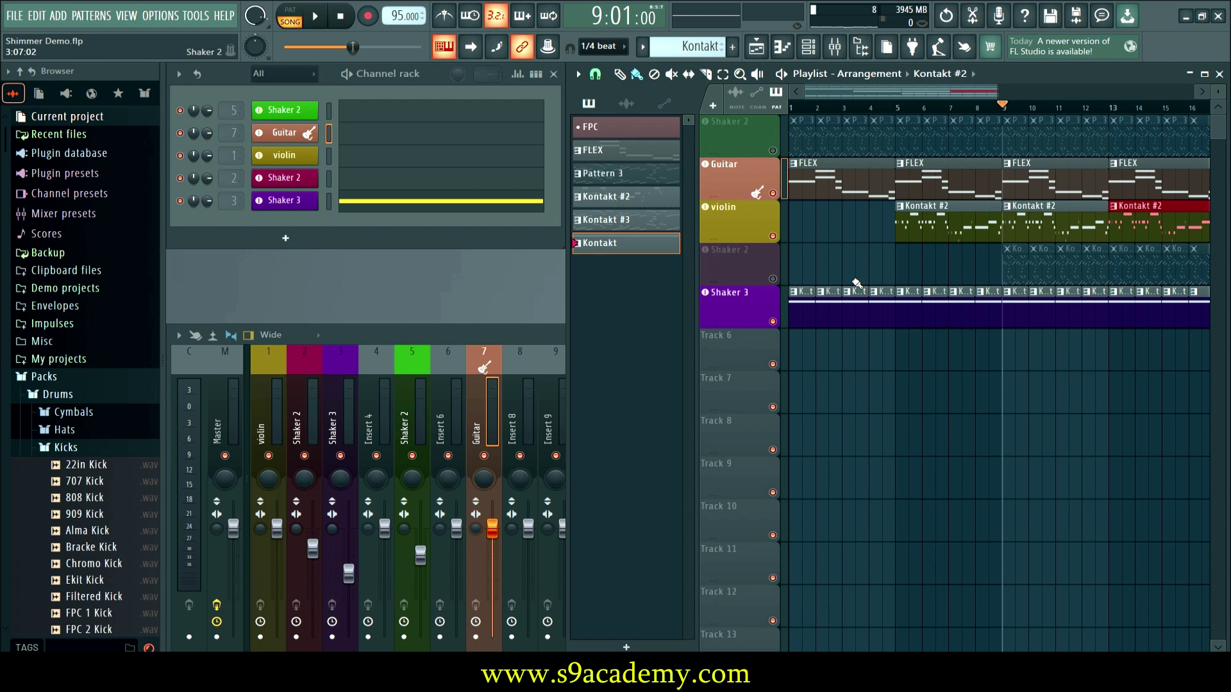
{"action": "key", "text": "space"}
{"action": "left_click", "coordinate": [772, 321]}
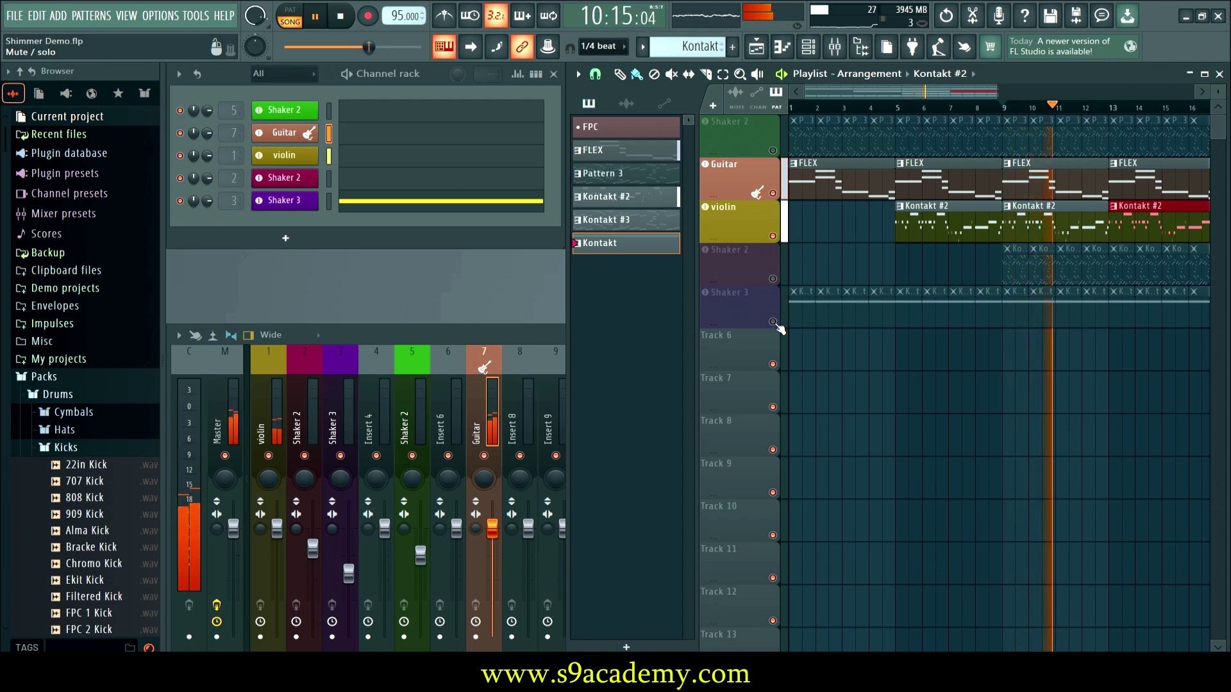
{"action": "key", "text": "space"}
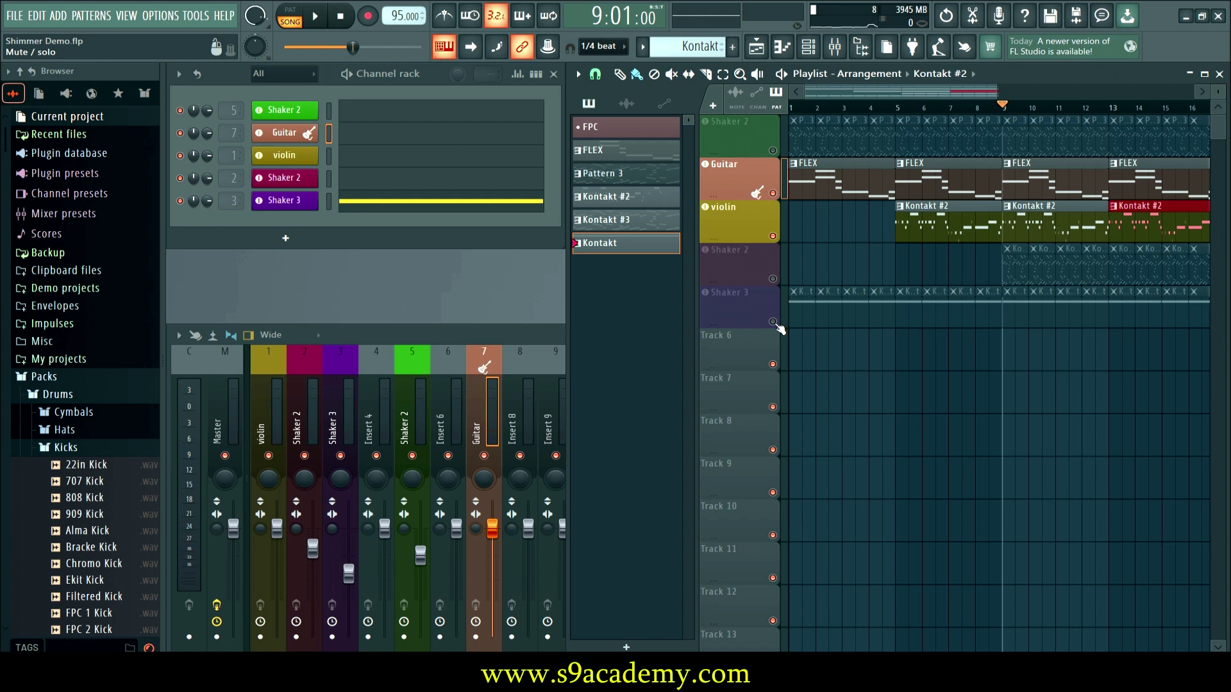
{"action": "key", "text": "ctrl+z"}
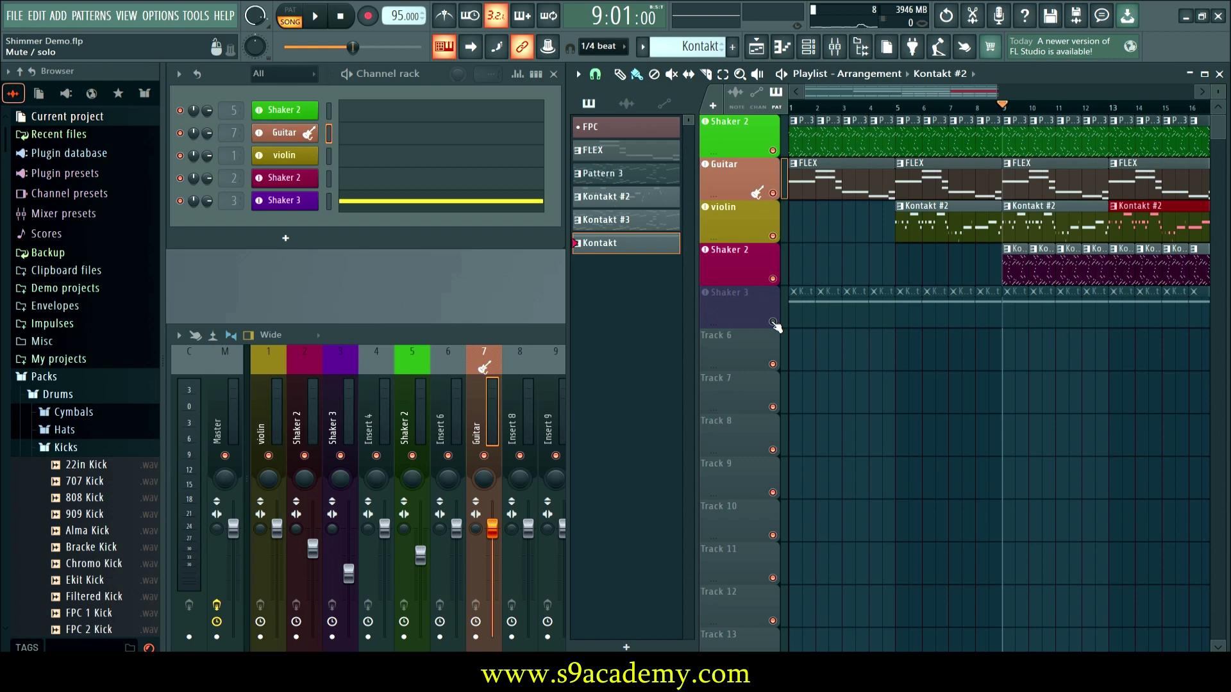
Open the Shaker 2 and Shaker 3 instruments side by side so both sets of sound selectors are visible.
{"action": "double_click", "coordinate": [736, 135]}
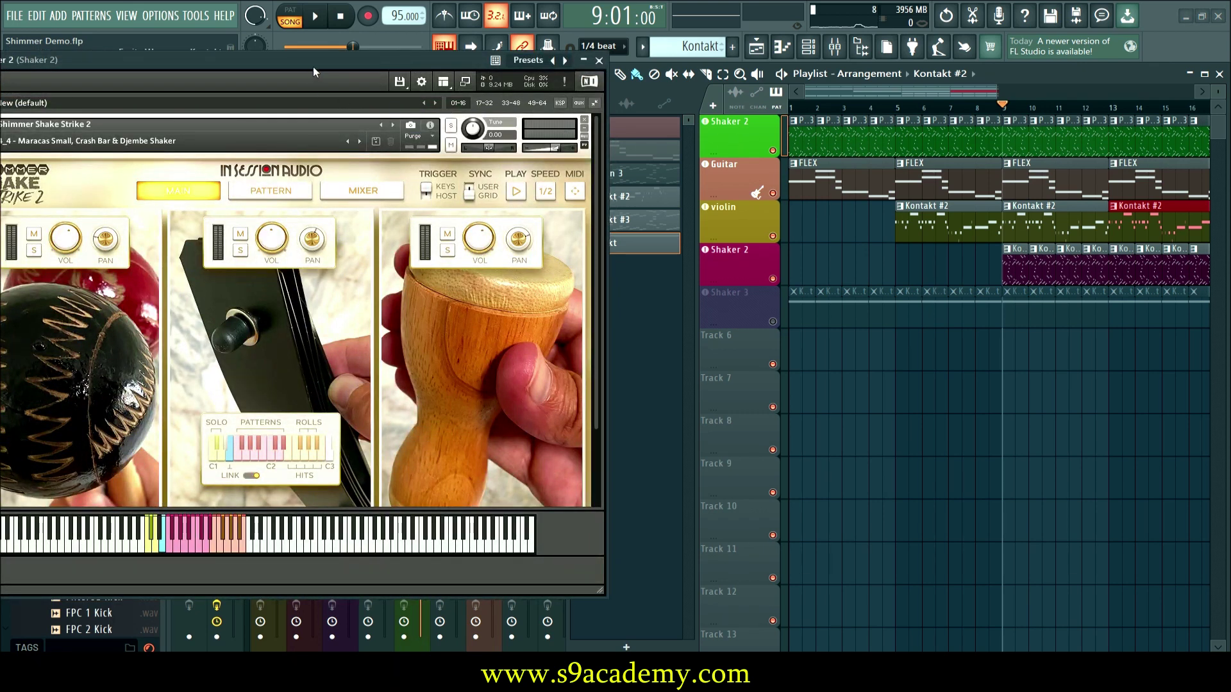
{"action": "left_click_drag", "start_coordinate": [290, 61], "coordinate": [687, 55]}
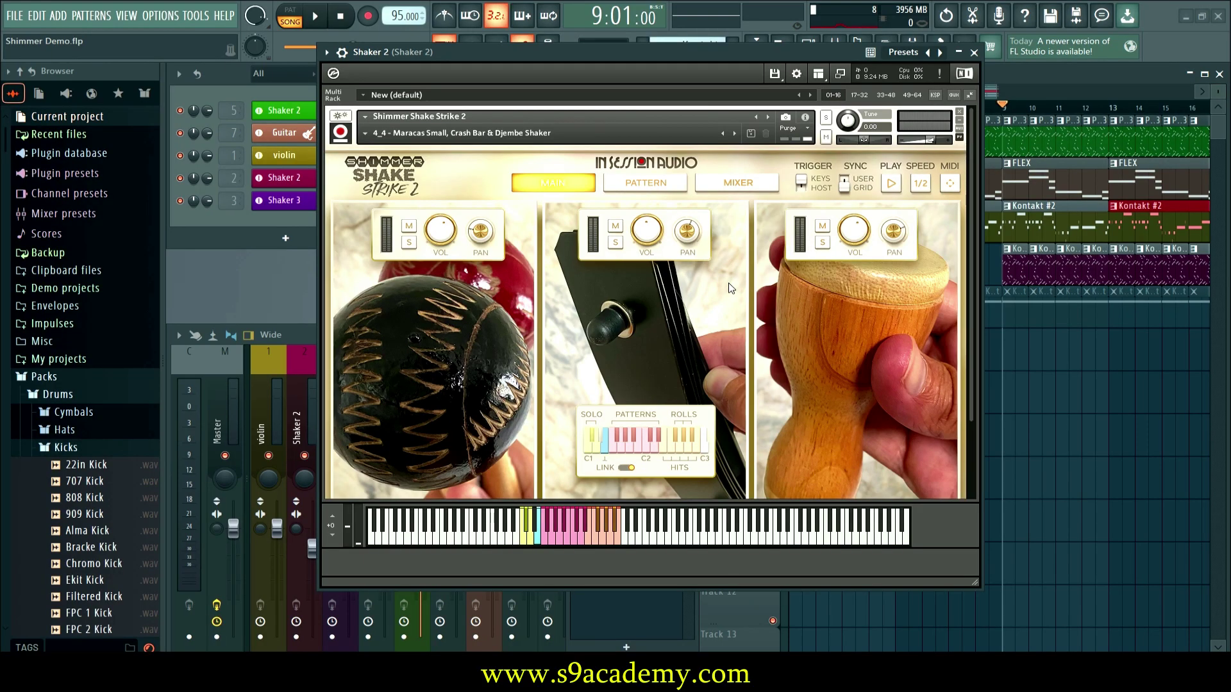
{"action": "scroll", "coordinate": [729, 288], "scroll_direction": "down", "scroll_amount": 1}
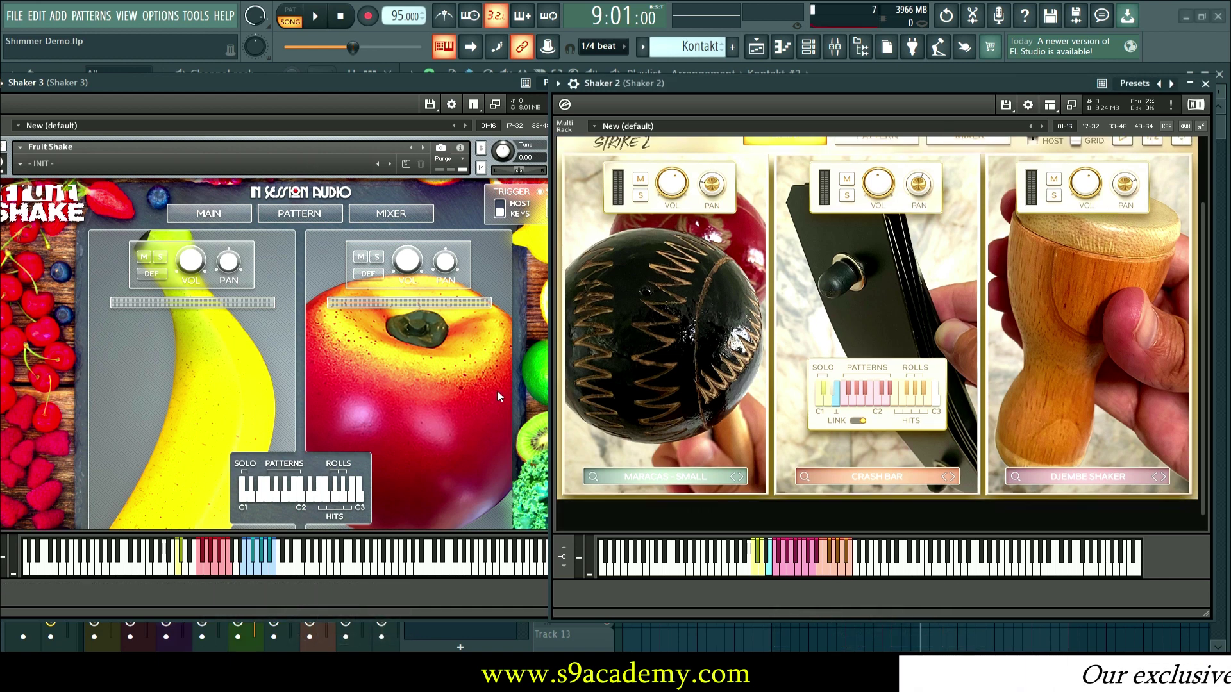
{"action": "scroll", "coordinate": [498, 390], "scroll_direction": "down", "scroll_amount": 3}
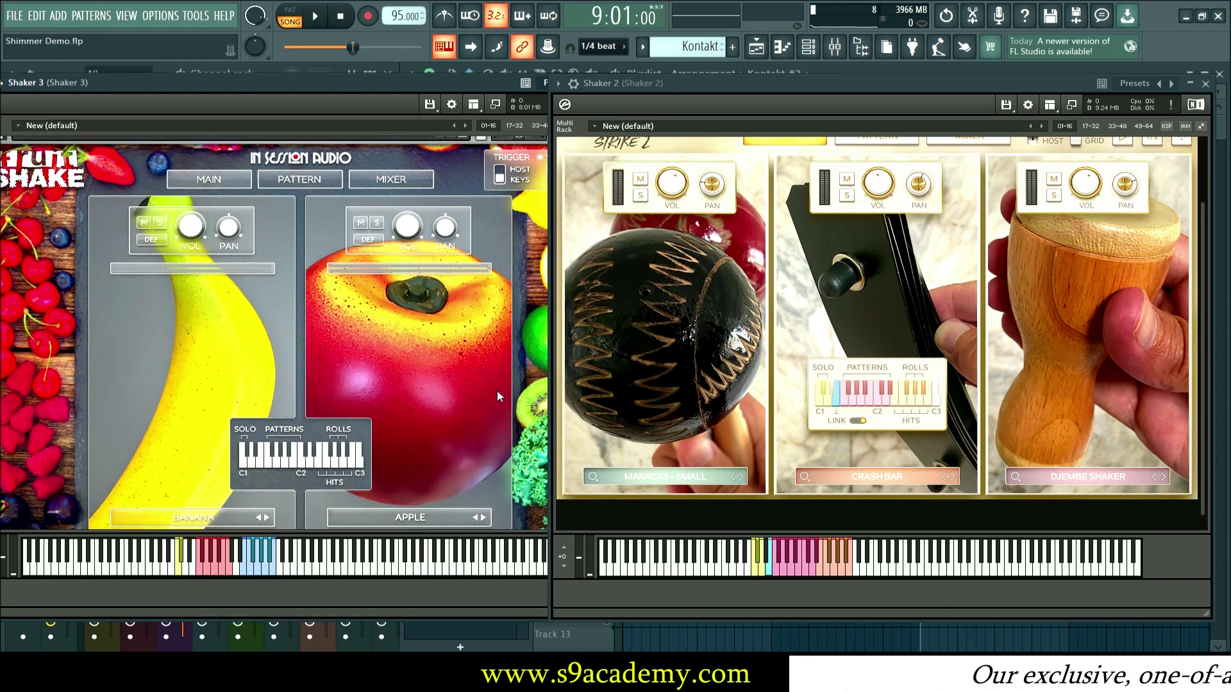
Look through the sound choices for the apple slot in Fruit Shake and audition a banana and apple pattern.
{"action": "left_click", "coordinate": [441, 475]}
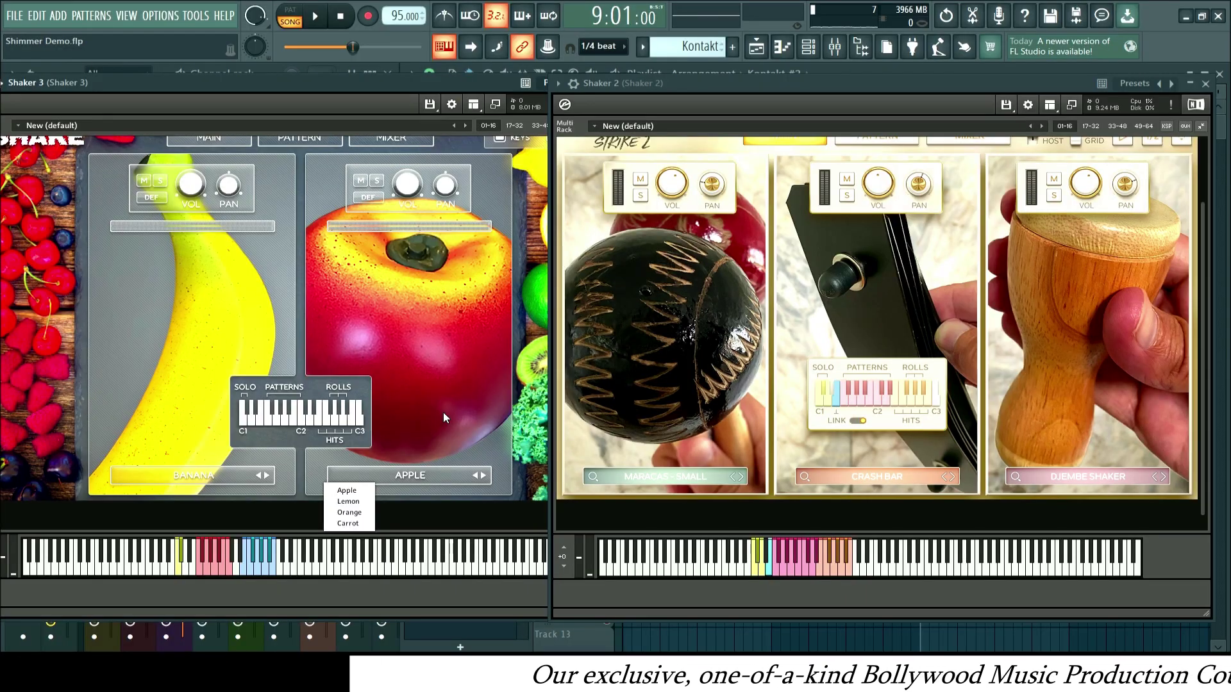
{"action": "left_click", "coordinate": [451, 414]}
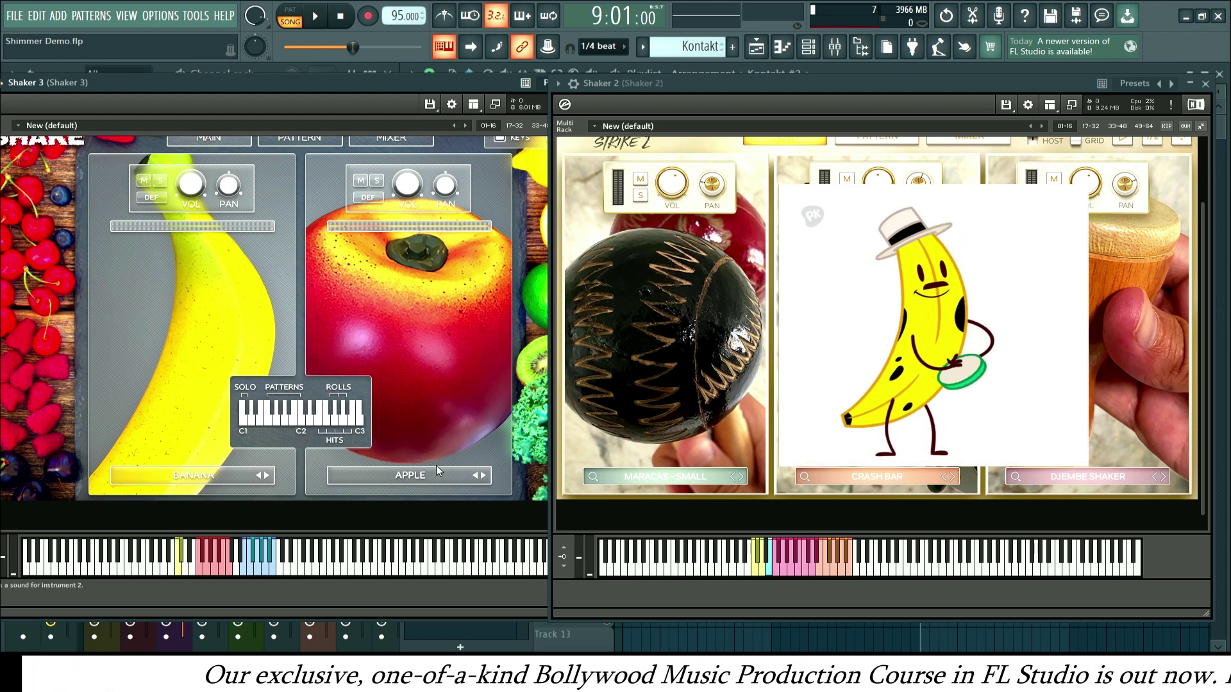
{"action": "left_click", "coordinate": [433, 473]}
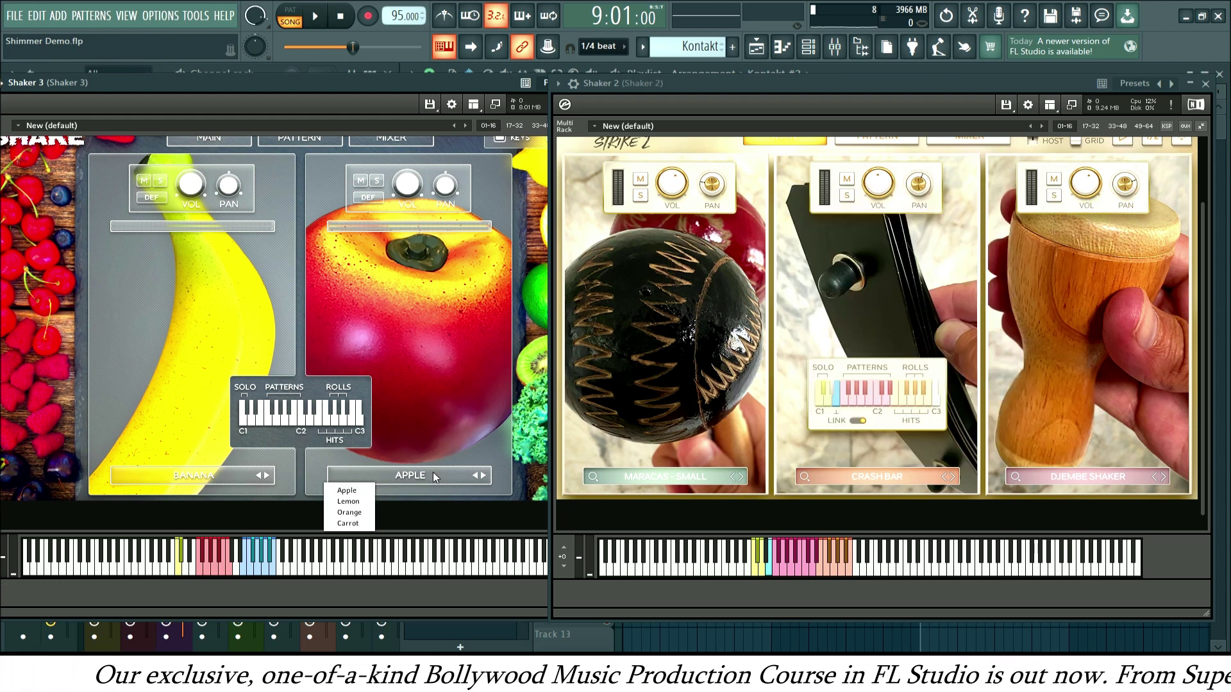
{"action": "left_click", "coordinate": [433, 471]}
{"action": "left_click", "coordinate": [203, 568]}
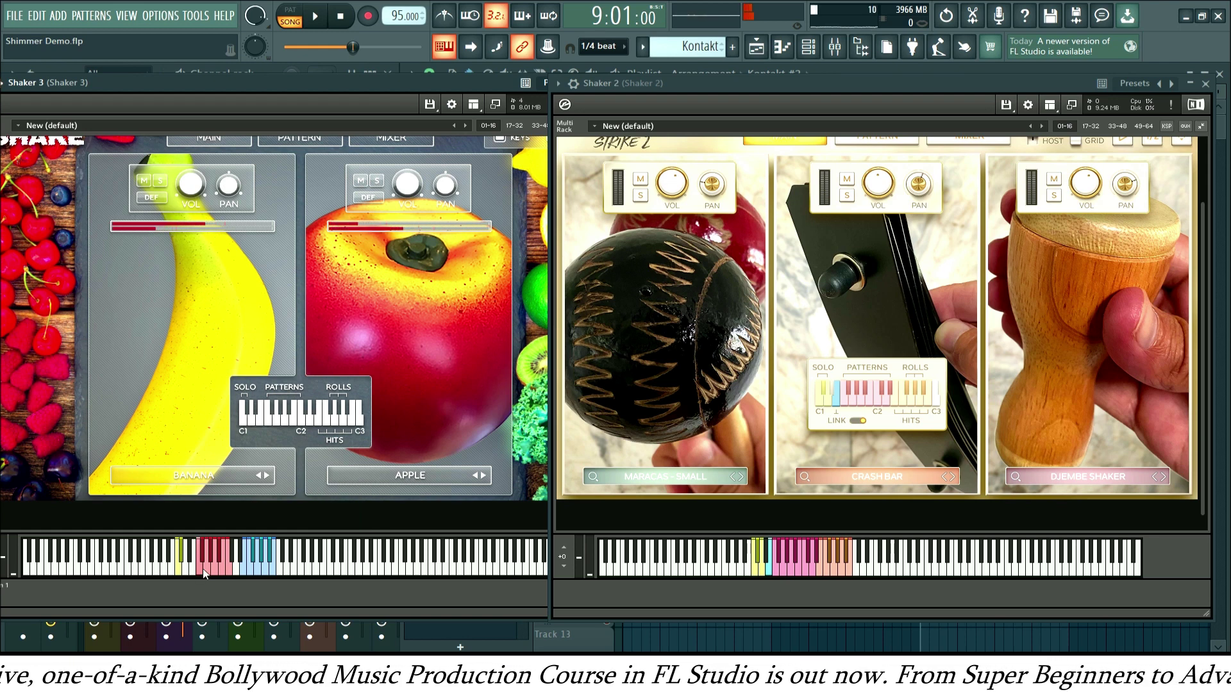
Replace the banana sound in Fruit Shake with Lemon and audition a pattern.
{"action": "left_click", "coordinate": [232, 477]}
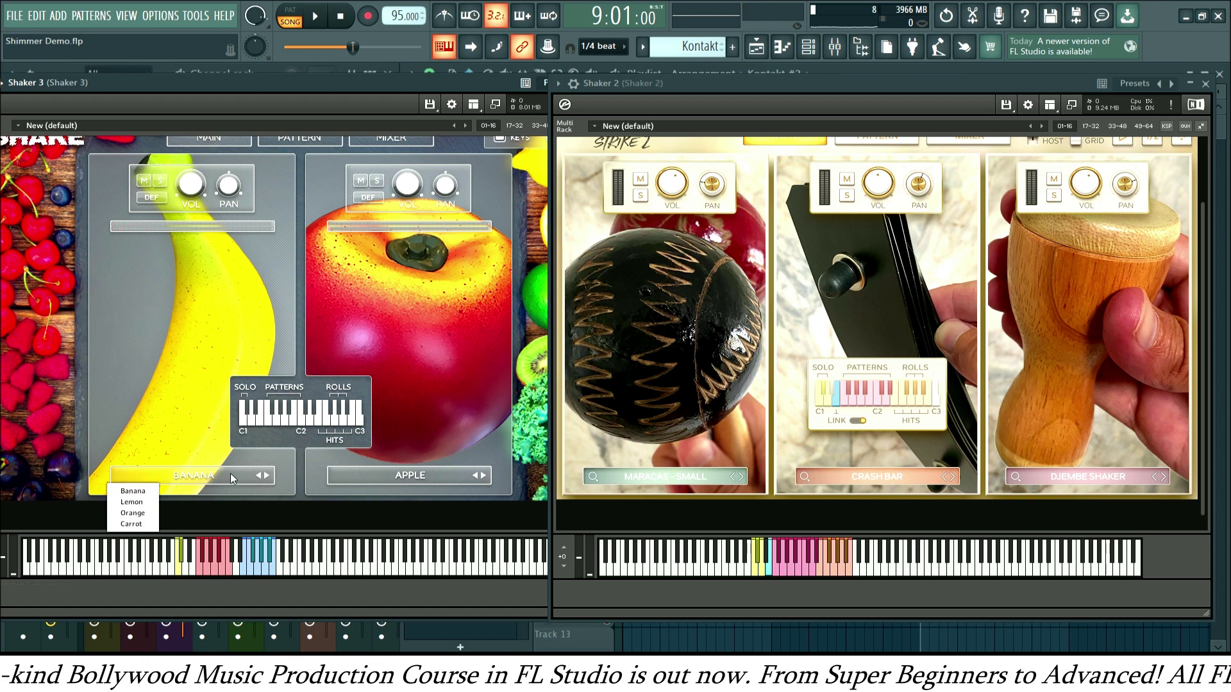
{"action": "left_click", "coordinate": [144, 504]}
{"action": "left_click", "coordinate": [197, 568]}
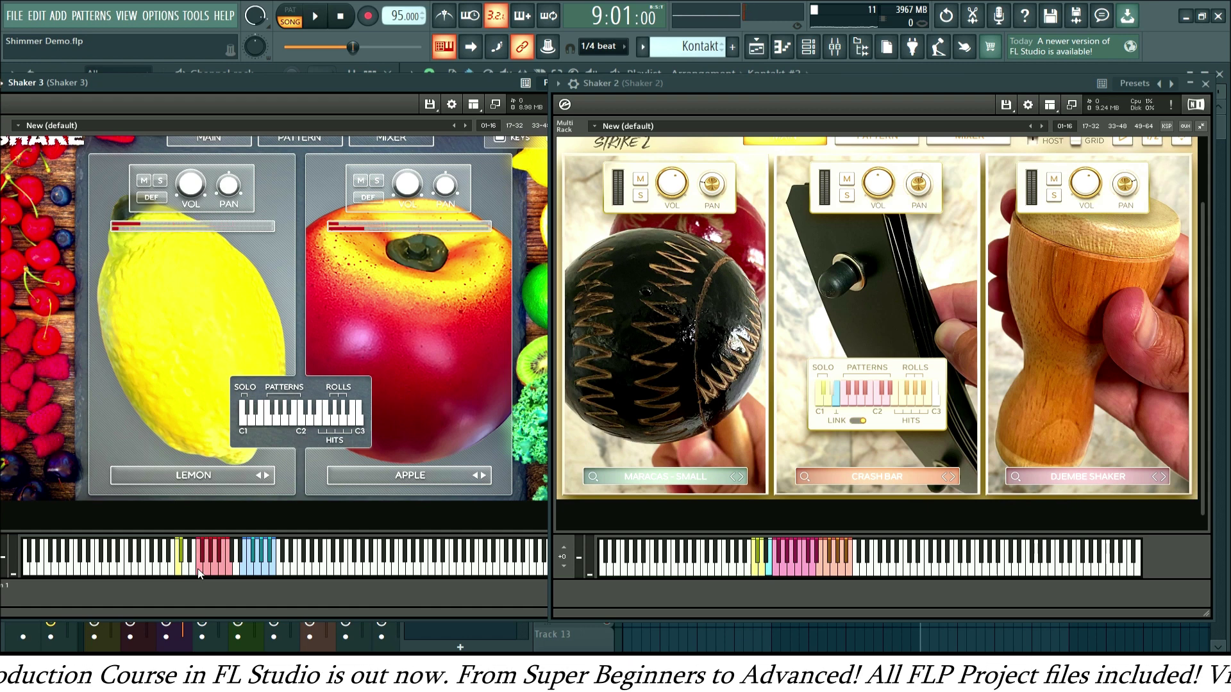
Examine the Shake category of sound sources for the third instrument in Shimmer Shake Strike 2.
{"action": "left_click", "coordinate": [1024, 344]}
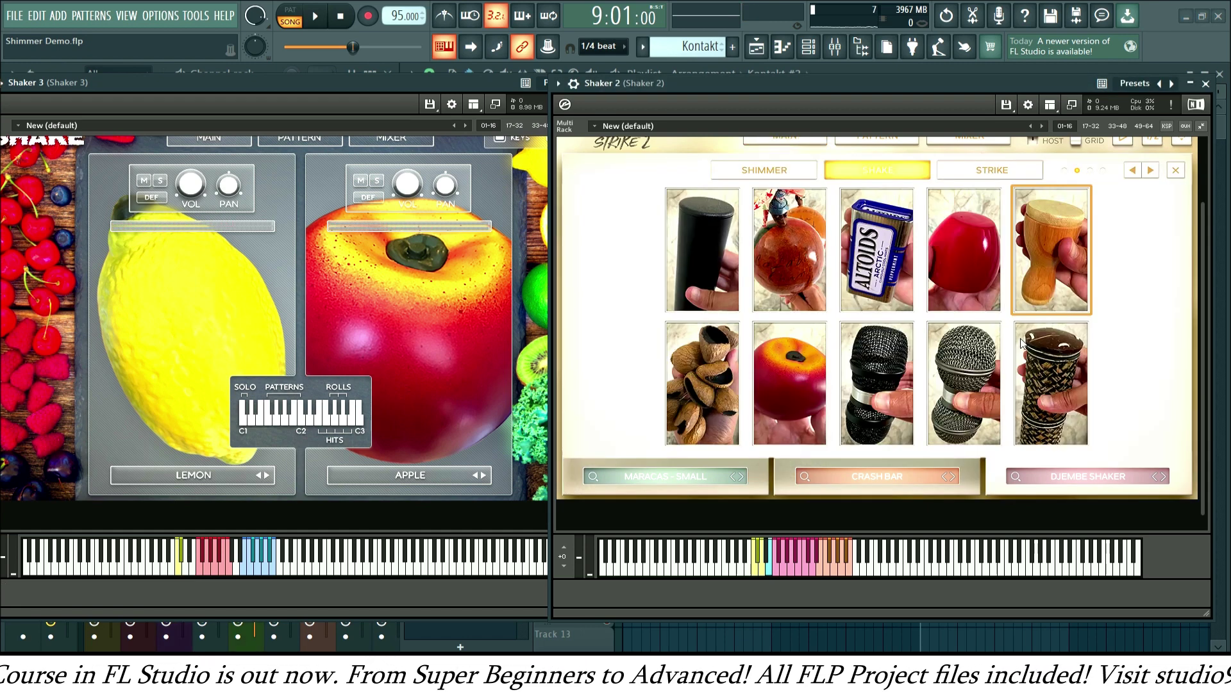
{"action": "scroll", "coordinate": [1042, 397], "scroll_direction": "up", "scroll_amount": 3}
{"action": "scroll", "coordinate": [1042, 397], "scroll_direction": "down", "scroll_amount": 1}
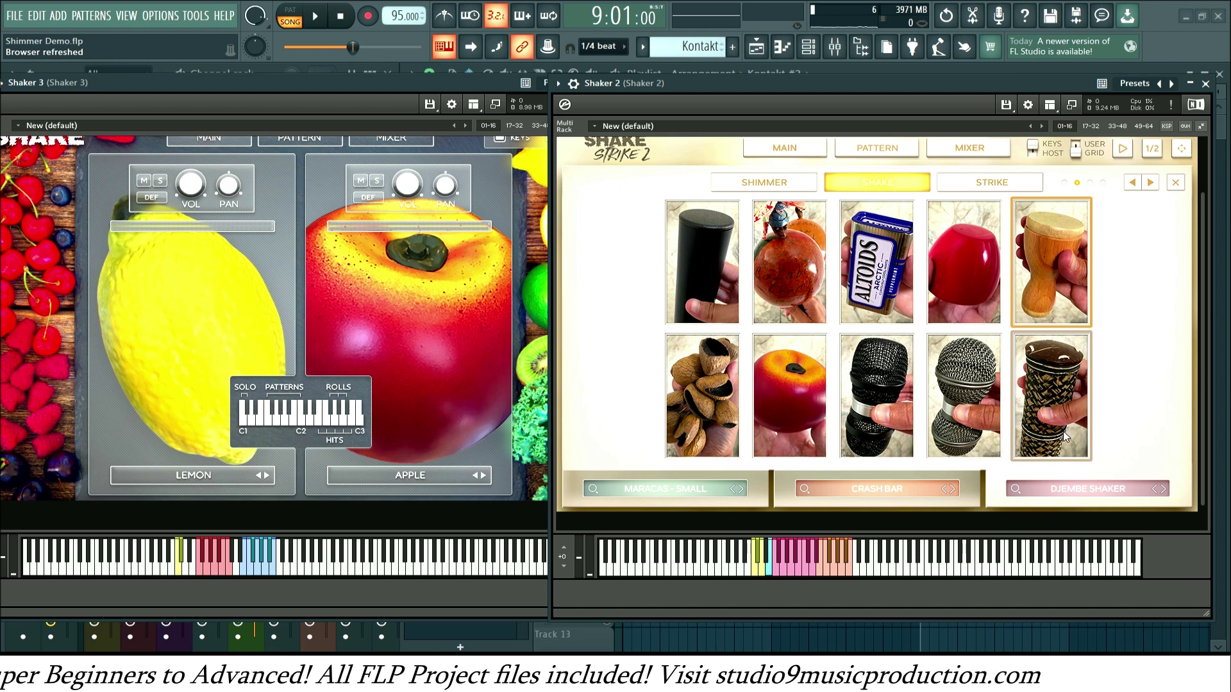
{"action": "scroll", "coordinate": [982, 366], "scroll_direction": "down", "scroll_amount": 1}
{"action": "scroll", "coordinate": [982, 366], "scroll_direction": "up", "scroll_amount": 2}
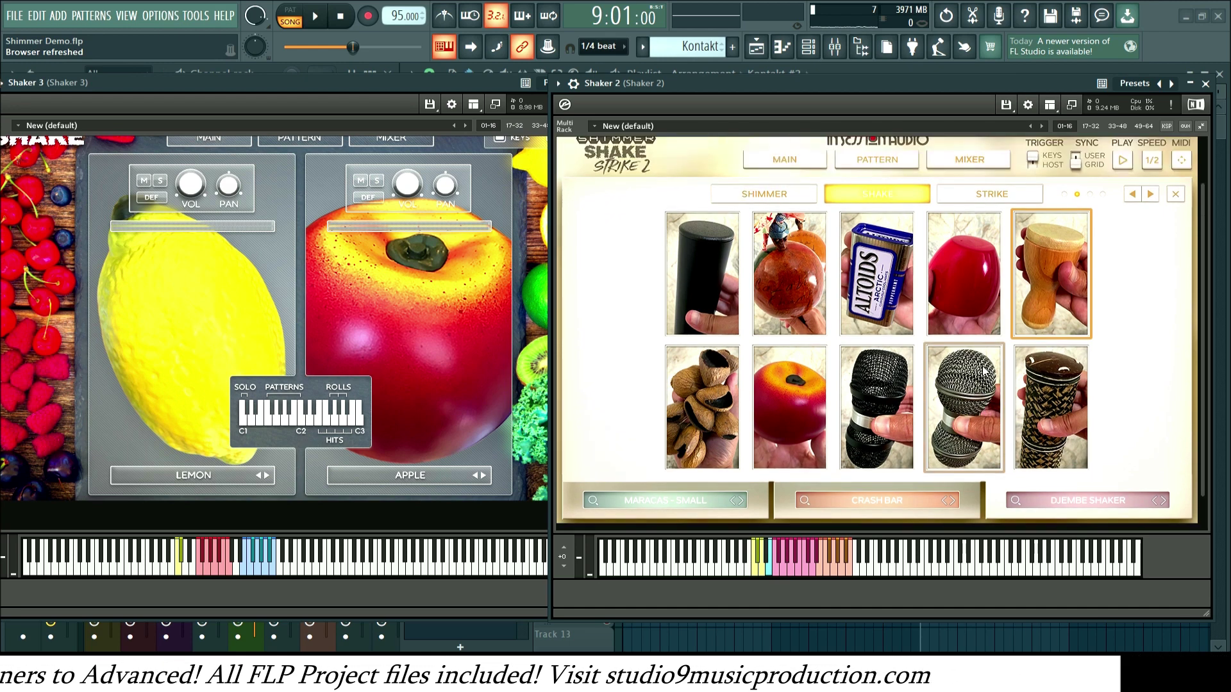
Browse the Strike sound sources and set the third instrument of Shimmer Shake Strike 2 to Claps - Group - SSS1.
{"action": "left_click", "coordinate": [986, 200]}
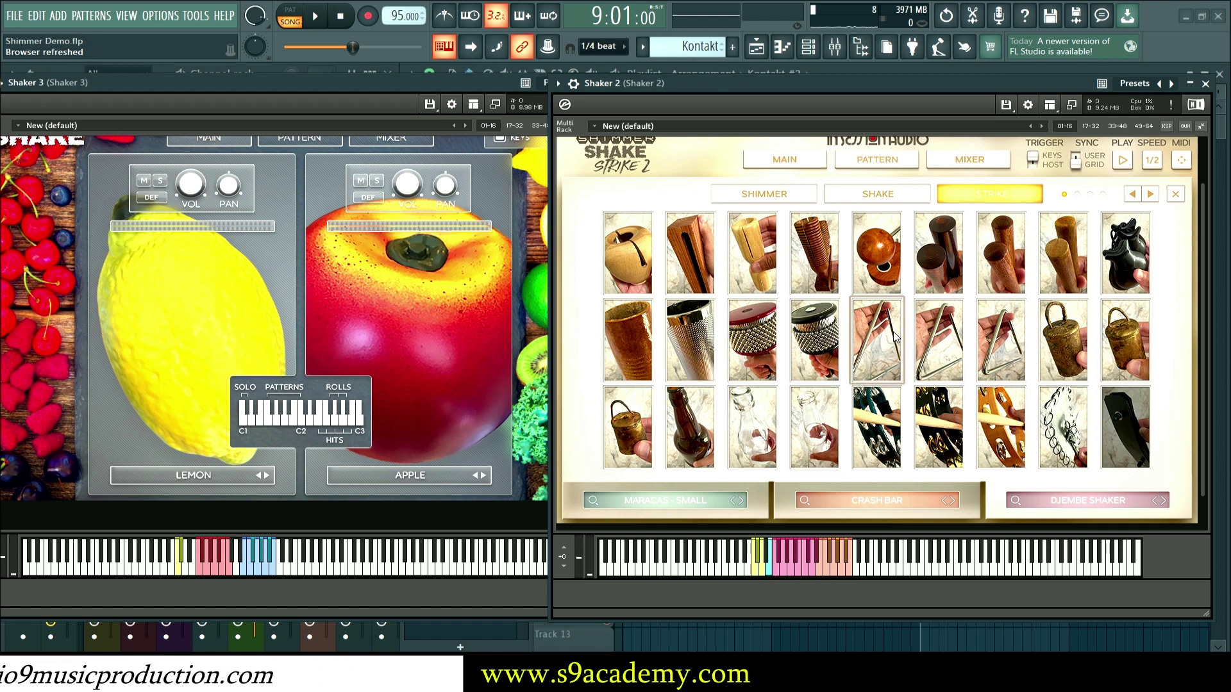
{"action": "scroll", "coordinate": [872, 295], "scroll_direction": "down", "scroll_amount": 1}
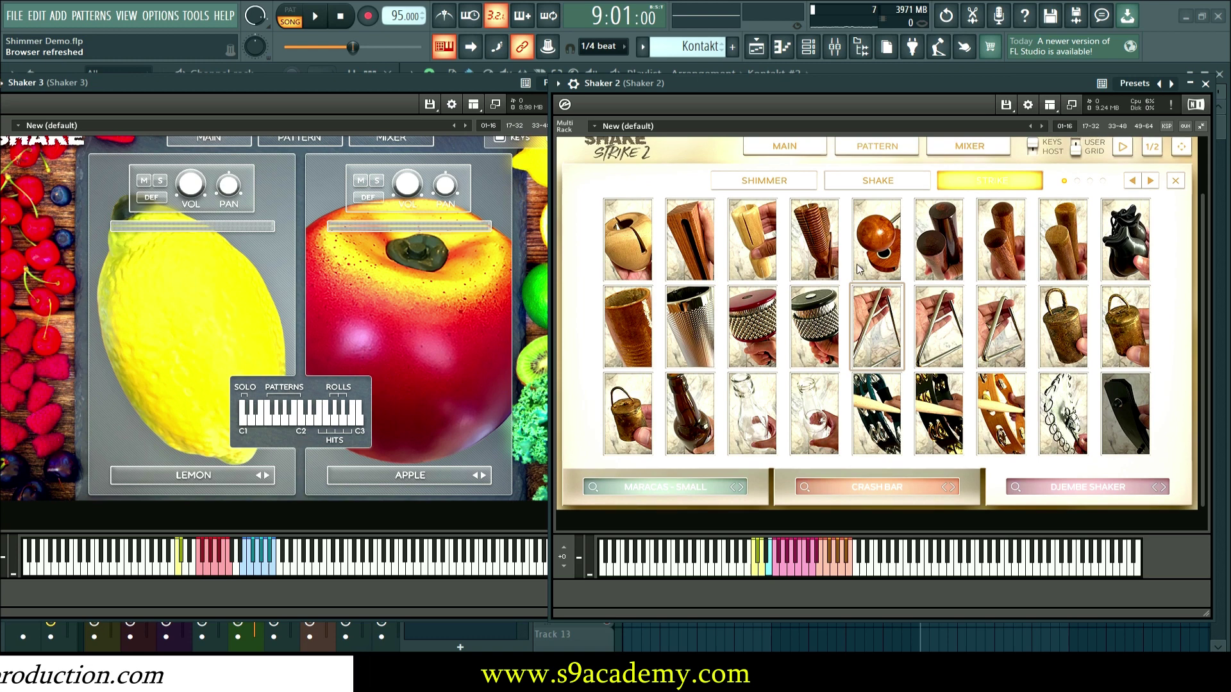
{"action": "left_click", "coordinate": [764, 180]}
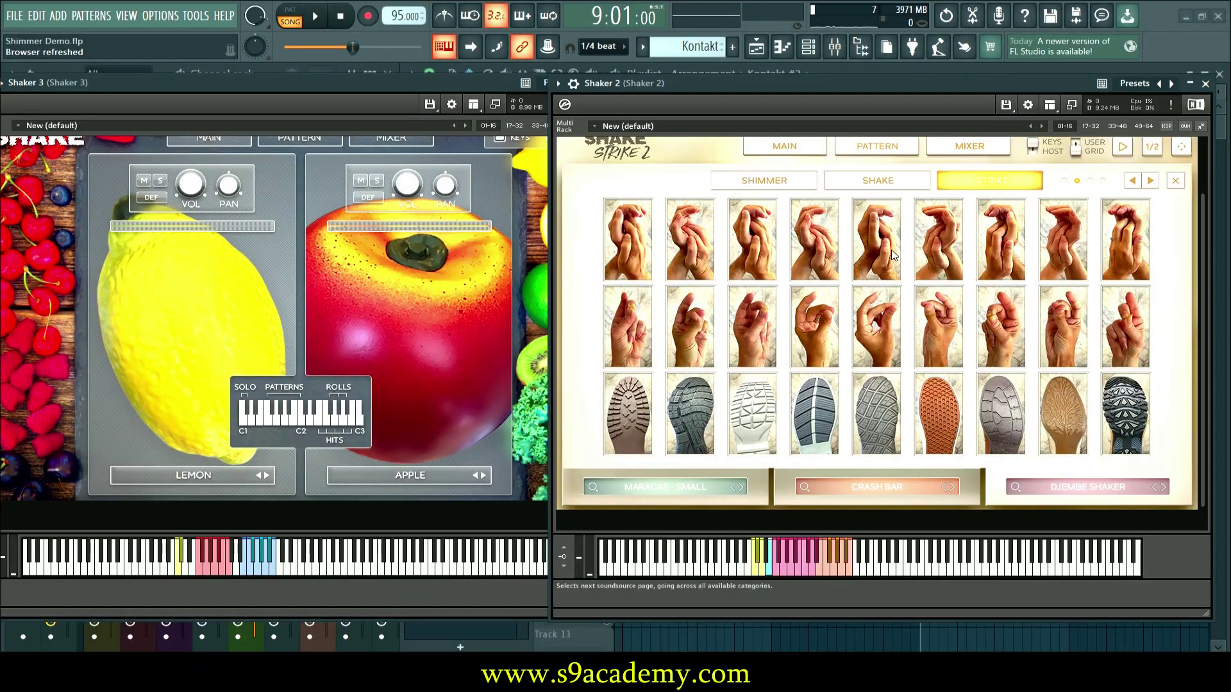
{"action": "scroll", "coordinate": [893, 255], "scroll_direction": "down", "scroll_amount": 1}
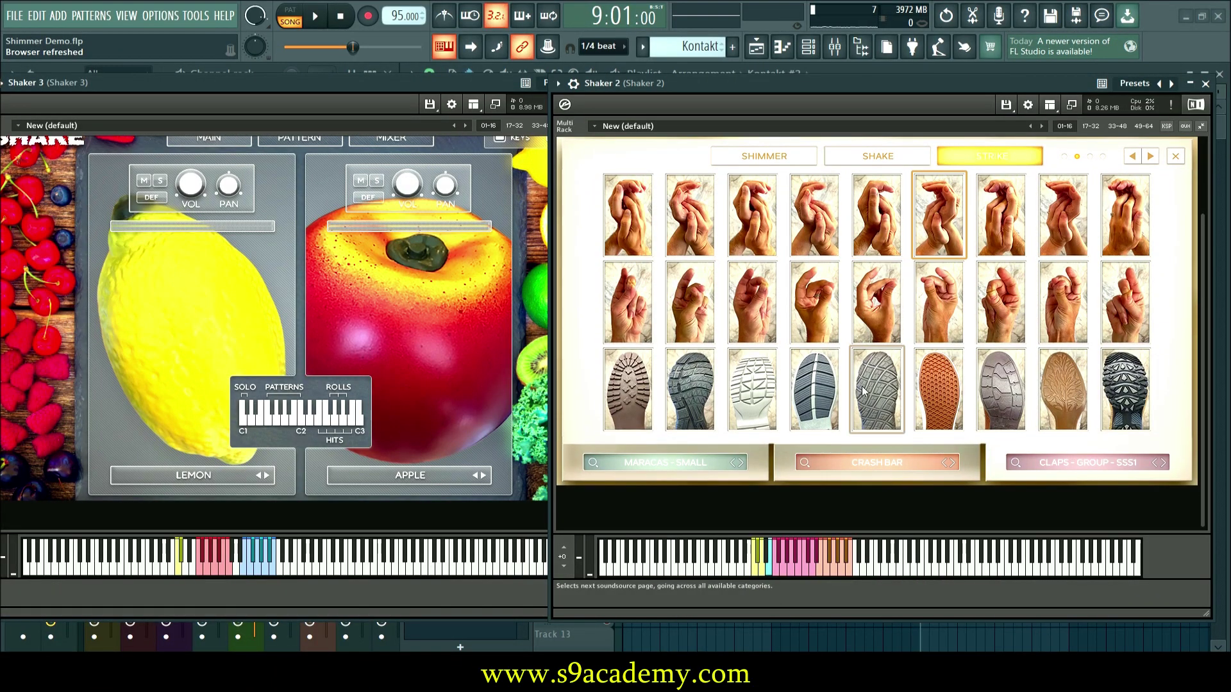
{"action": "scroll", "coordinate": [862, 386], "scroll_direction": "up", "scroll_amount": 1}
Leave the sound source browser and show the pattern editors of both Shimmer Shake Strike 2 and Fruit Shake.
{"action": "left_click", "coordinate": [1152, 190]}
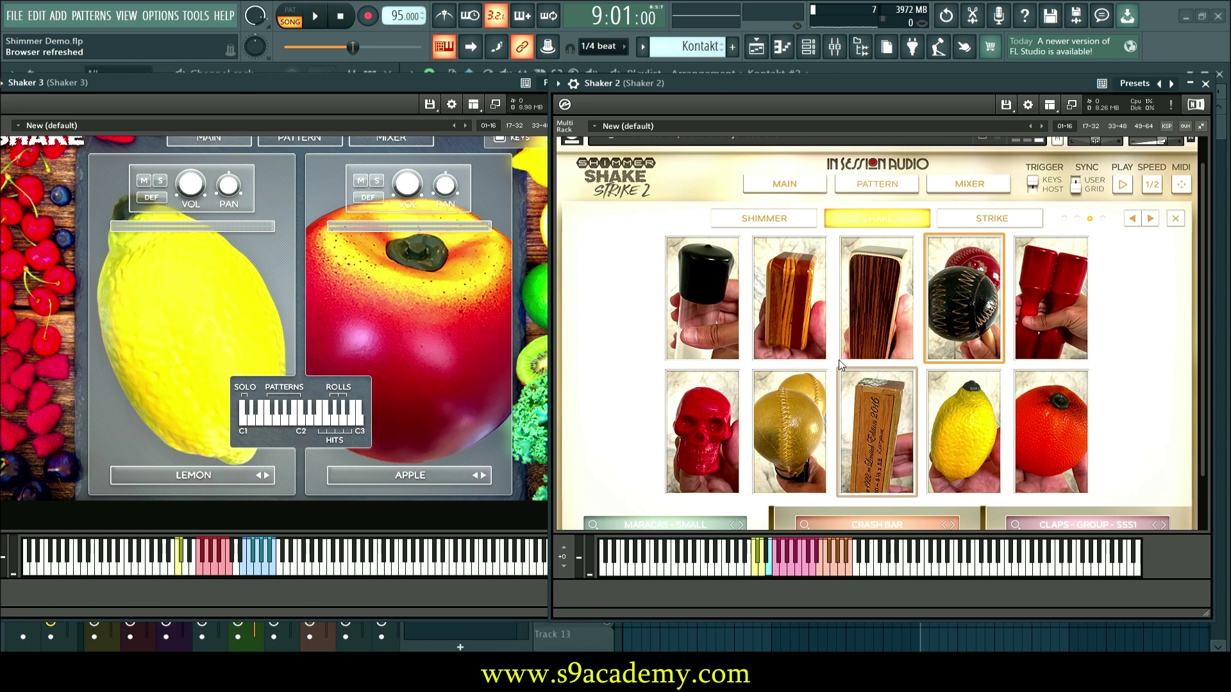
{"action": "left_click", "coordinate": [838, 359]}
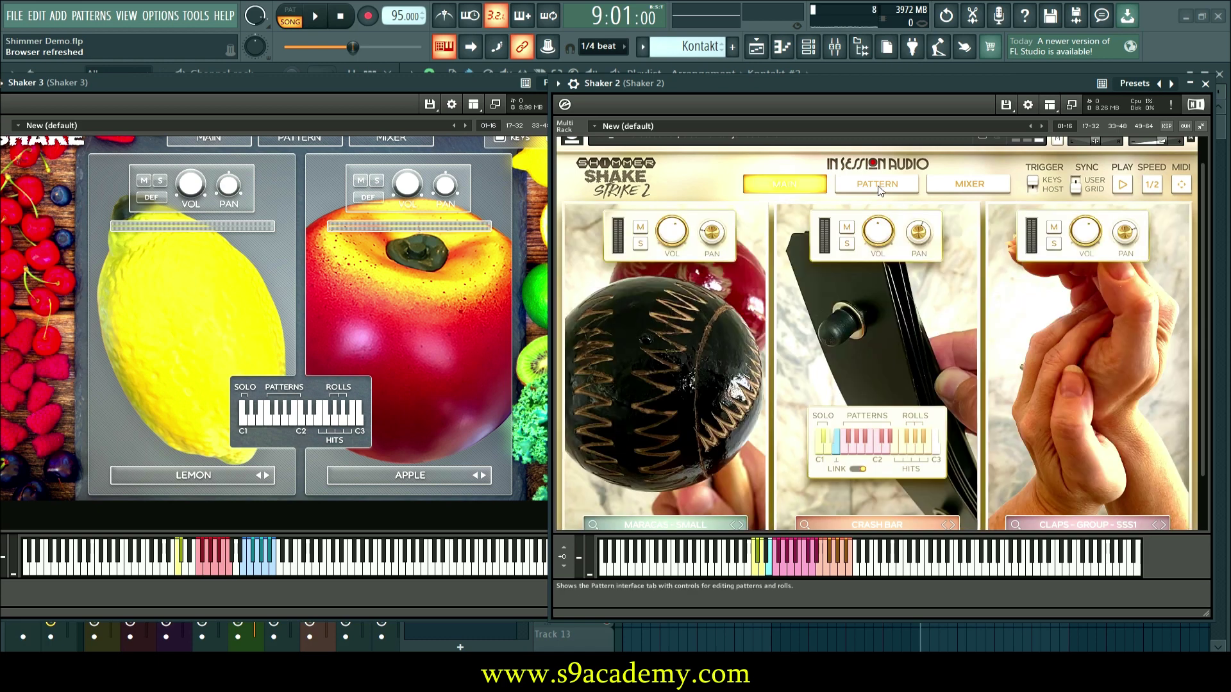
{"action": "left_click", "coordinate": [878, 188]}
{"action": "scroll", "coordinate": [422, 266], "scroll_direction": "up", "scroll_amount": 1}
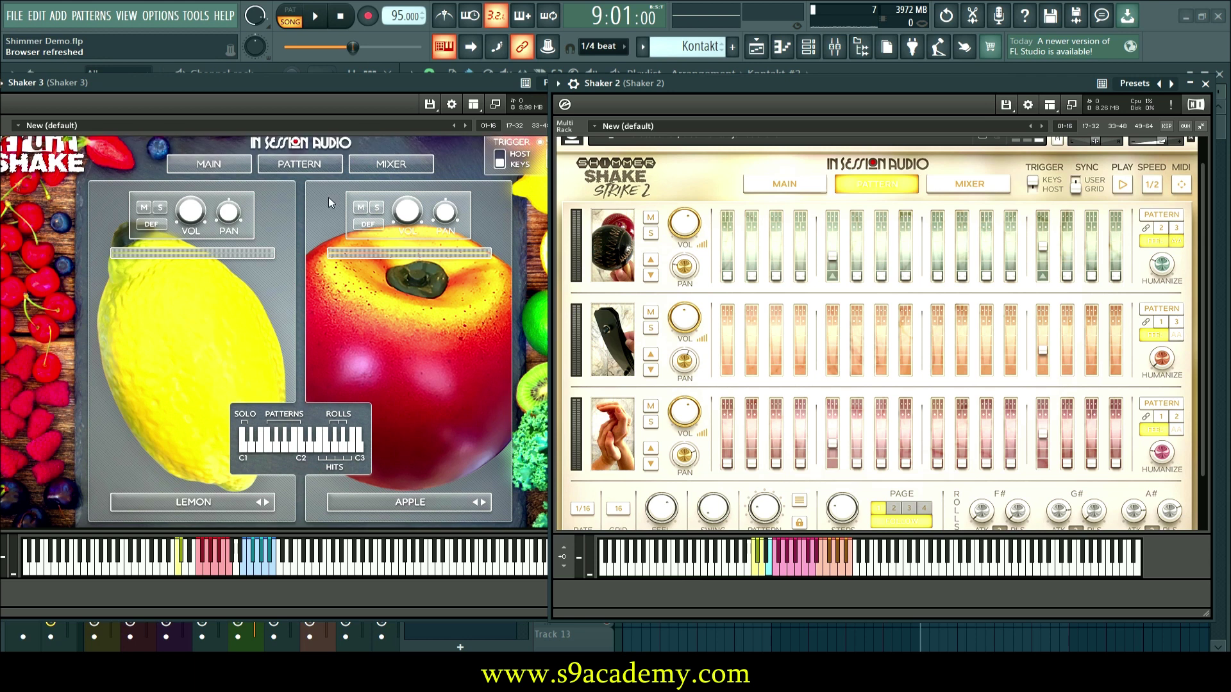
{"action": "left_click", "coordinate": [300, 164]}
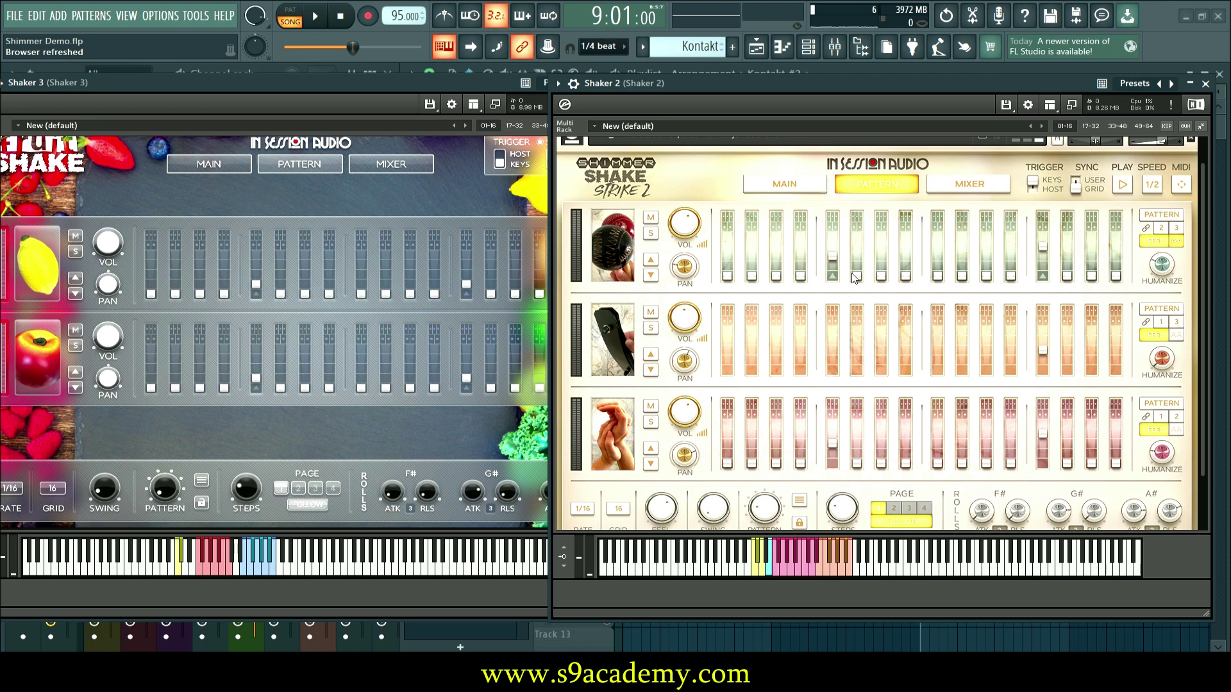
With the Shimmer Shake Strike 2 pattern playing, solo the maracas and edit its steps: hits on 1 and 11, none on 13.
{"action": "left_click", "coordinate": [1122, 184]}
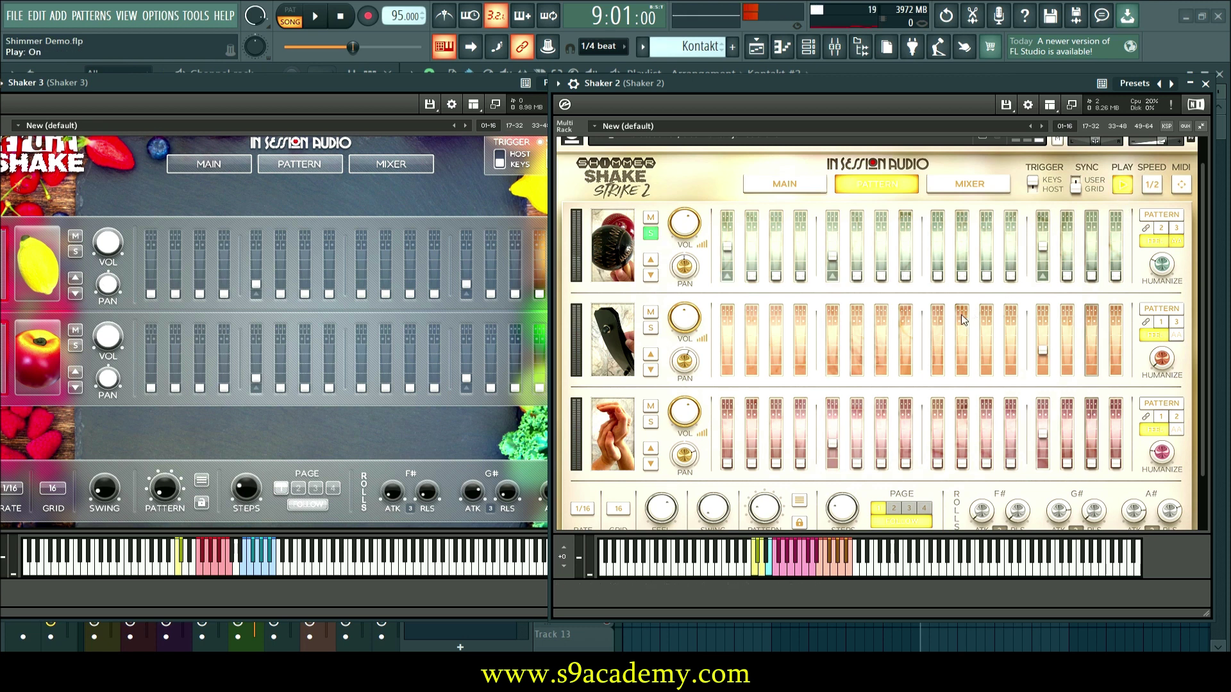
{"action": "left_click", "coordinate": [988, 245]}
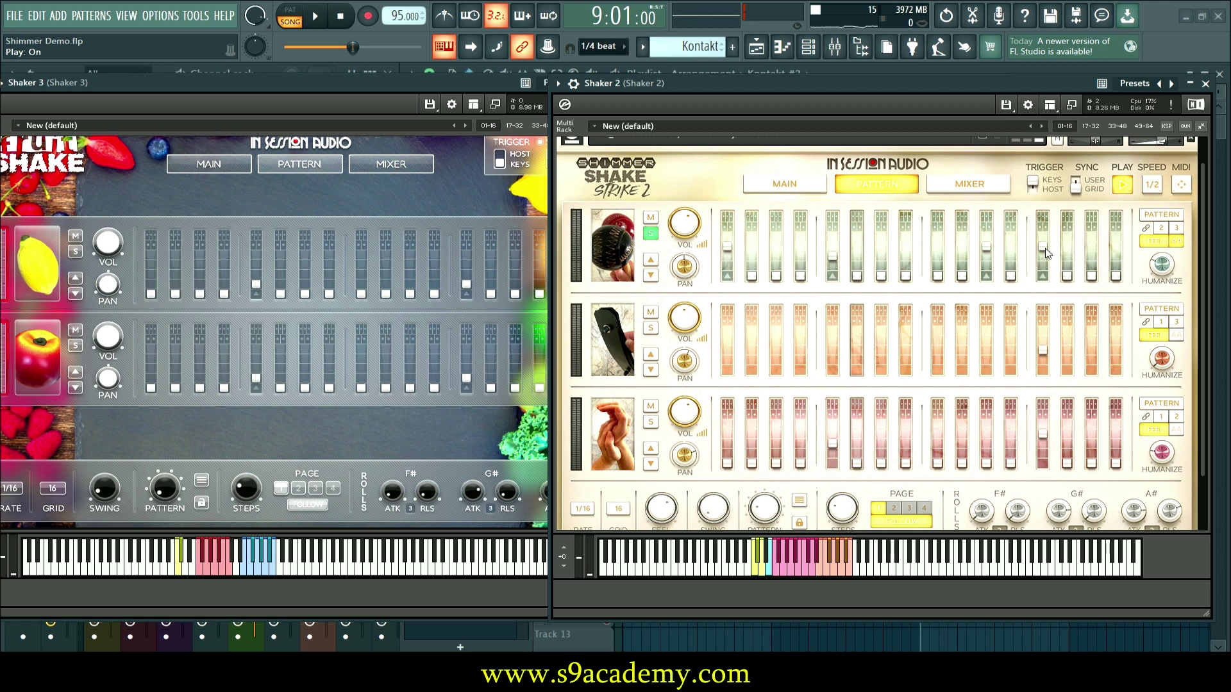
{"action": "left_click_drag", "start_coordinate": [1045, 248], "coordinate": [1045, 225]}
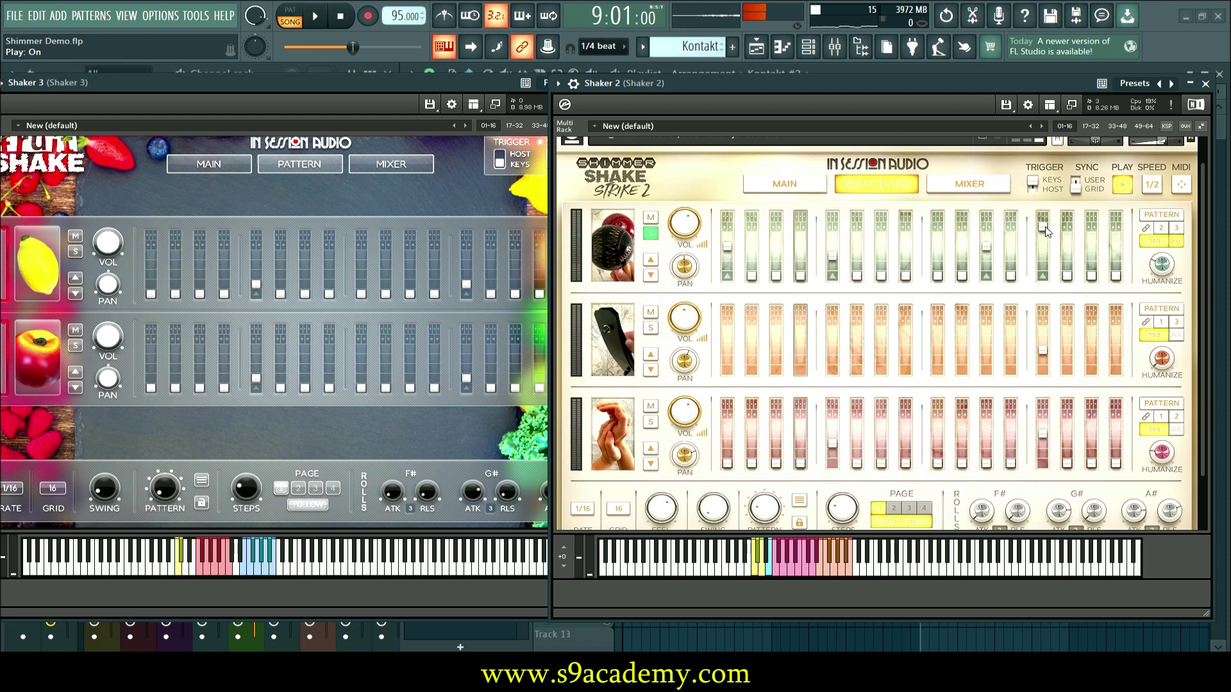
{"action": "left_click_drag", "start_coordinate": [1045, 231], "coordinate": [1048, 294]}
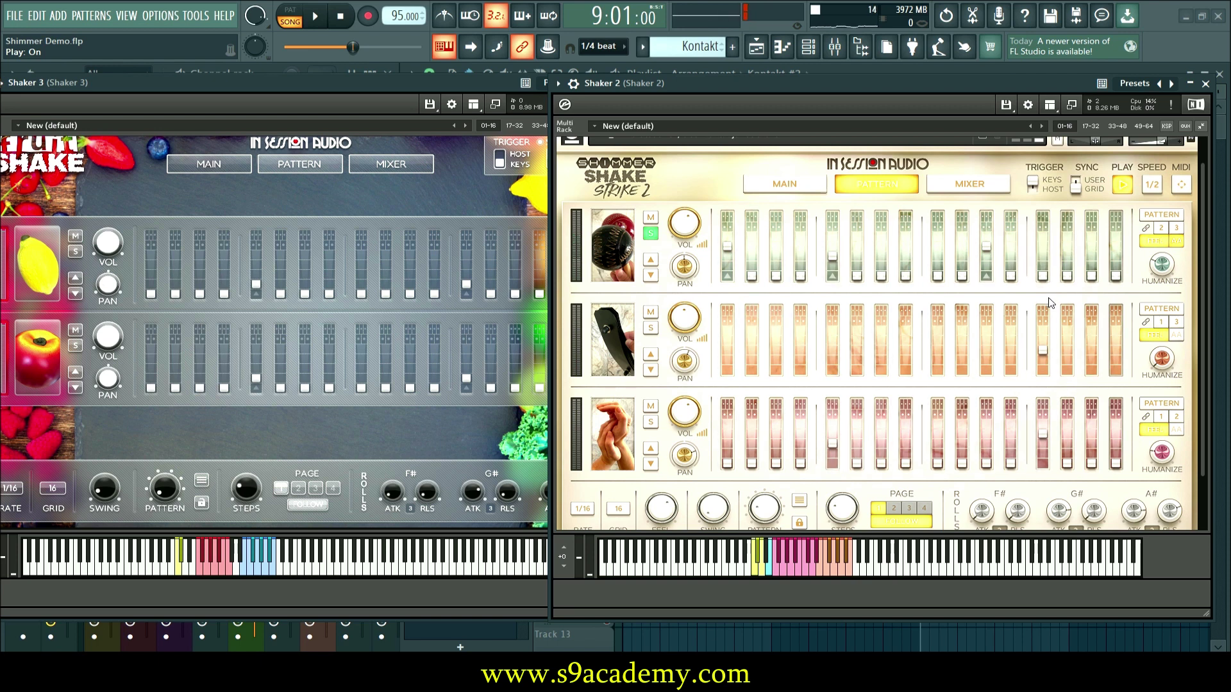
{"action": "left_click", "coordinate": [1121, 186]}
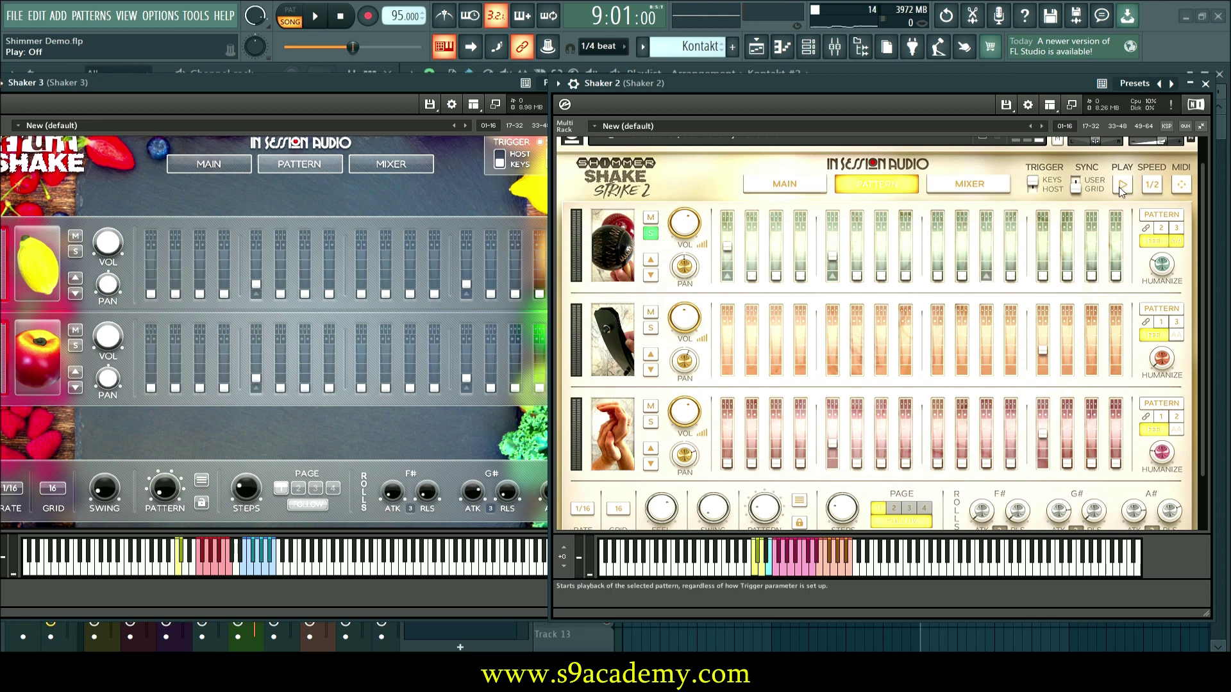
Load Pattern 3 from the 4/4 Tambourine/Shaker presets into the maracas row and audition it.
{"action": "left_click", "coordinate": [1177, 215]}
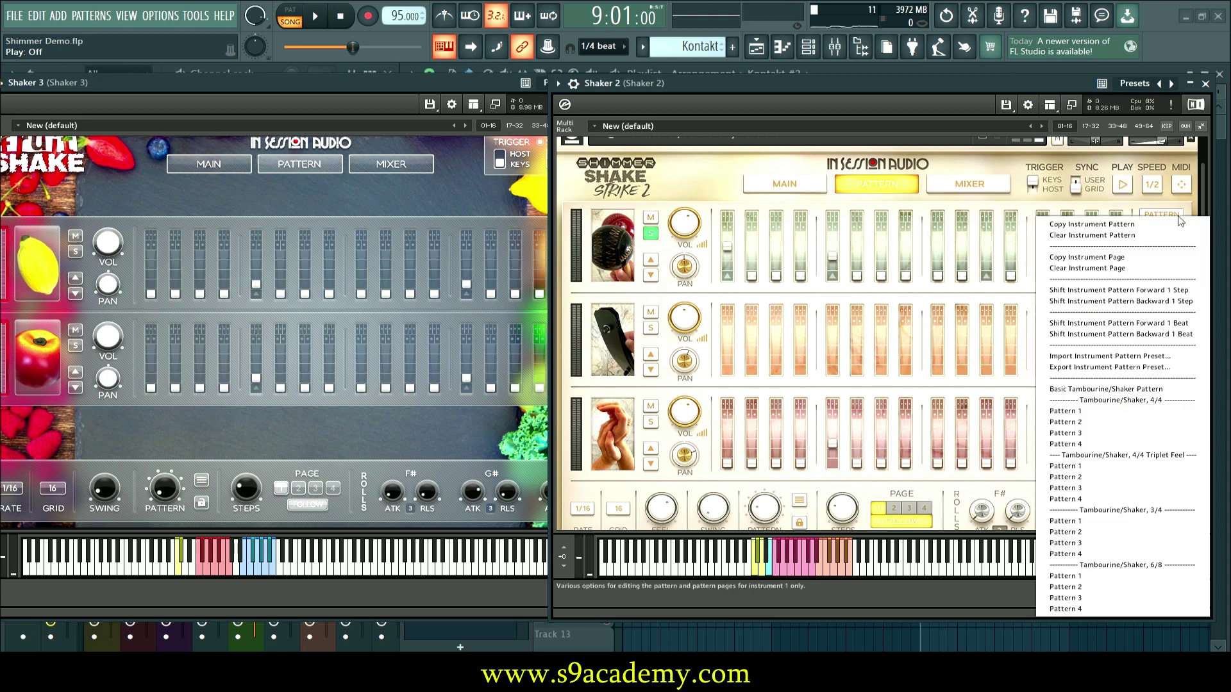
{"action": "left_click", "coordinate": [1093, 432]}
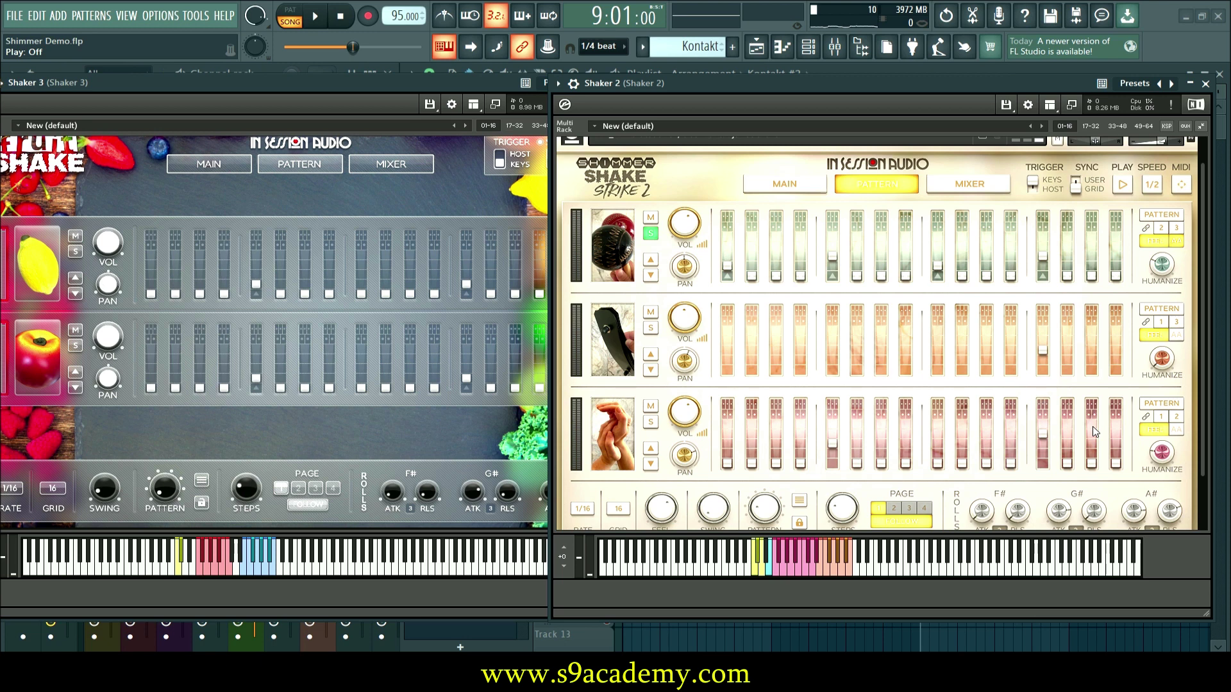
{"action": "left_click", "coordinate": [1129, 187]}
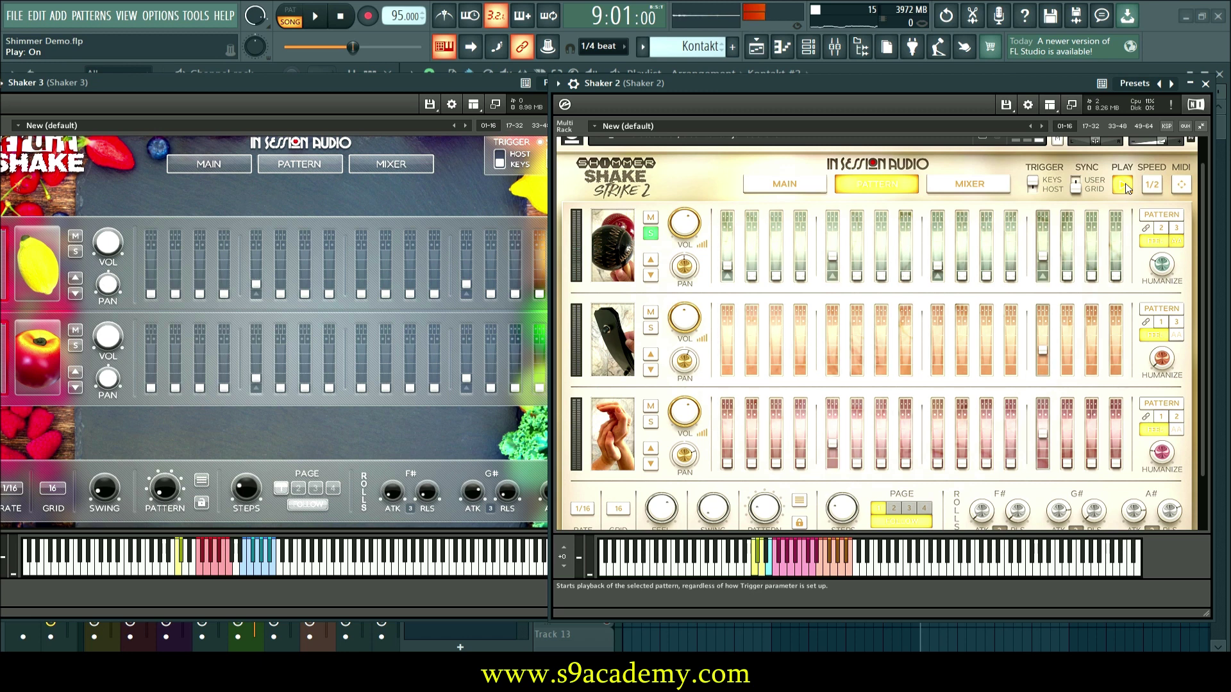
{"action": "left_click", "coordinate": [1123, 185]}
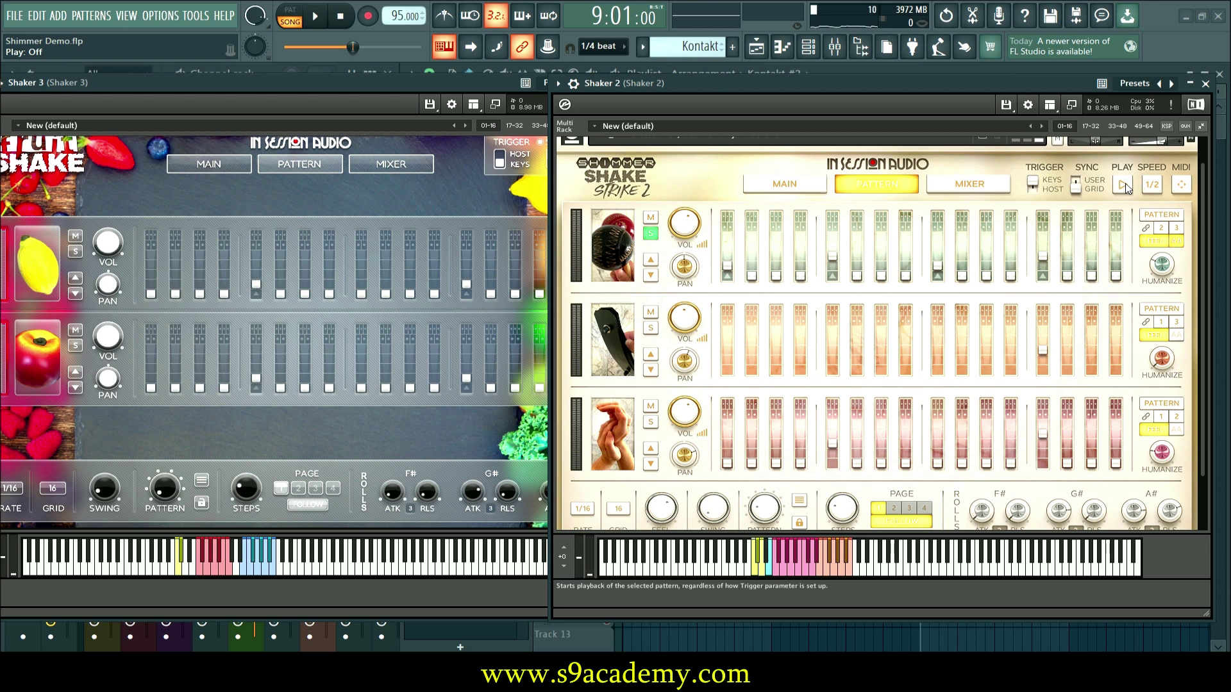
Turn off the maracas solo and play the full Shimmer Shake Strike 2 pattern with all three instruments.
{"action": "left_click", "coordinate": [652, 235]}
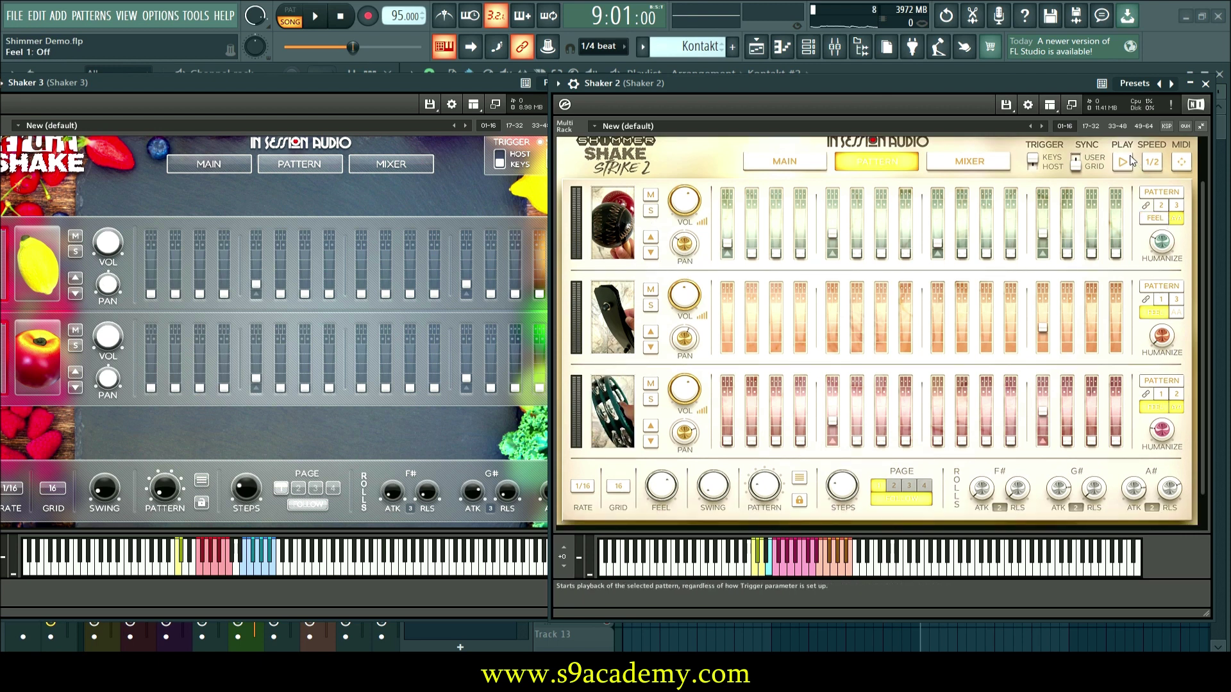
{"action": "left_click", "coordinate": [1130, 161]}
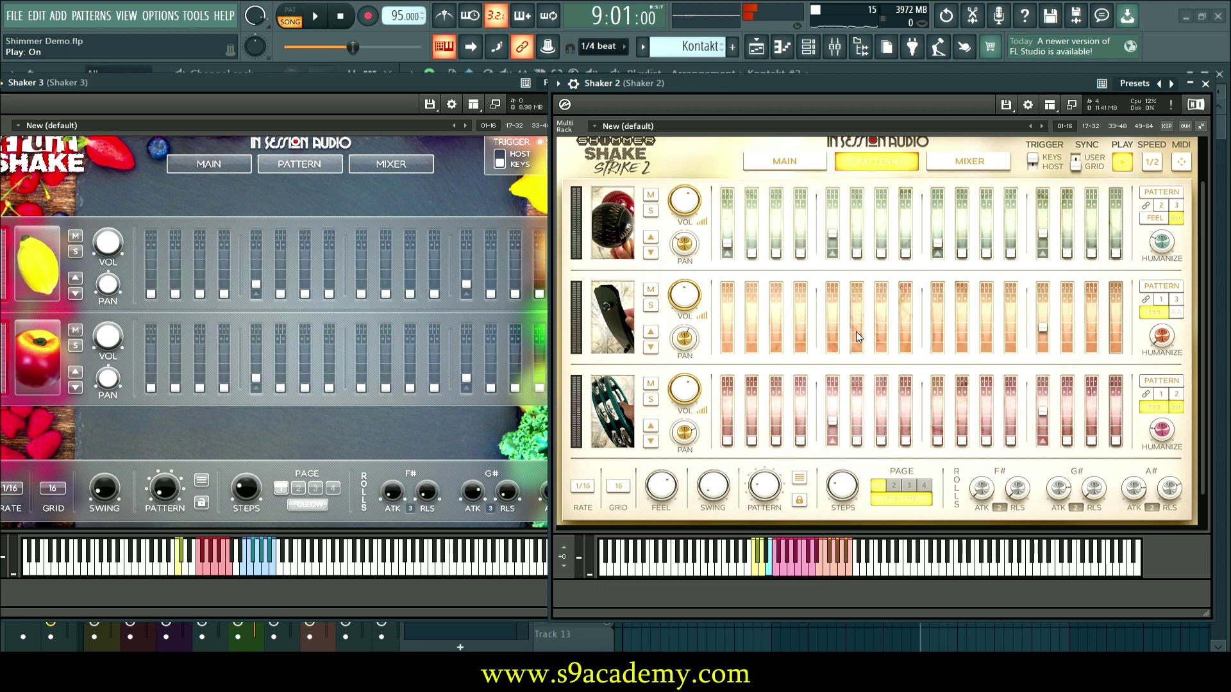
{"action": "scroll", "coordinate": [704, 411], "scroll_direction": "up", "scroll_amount": 6}
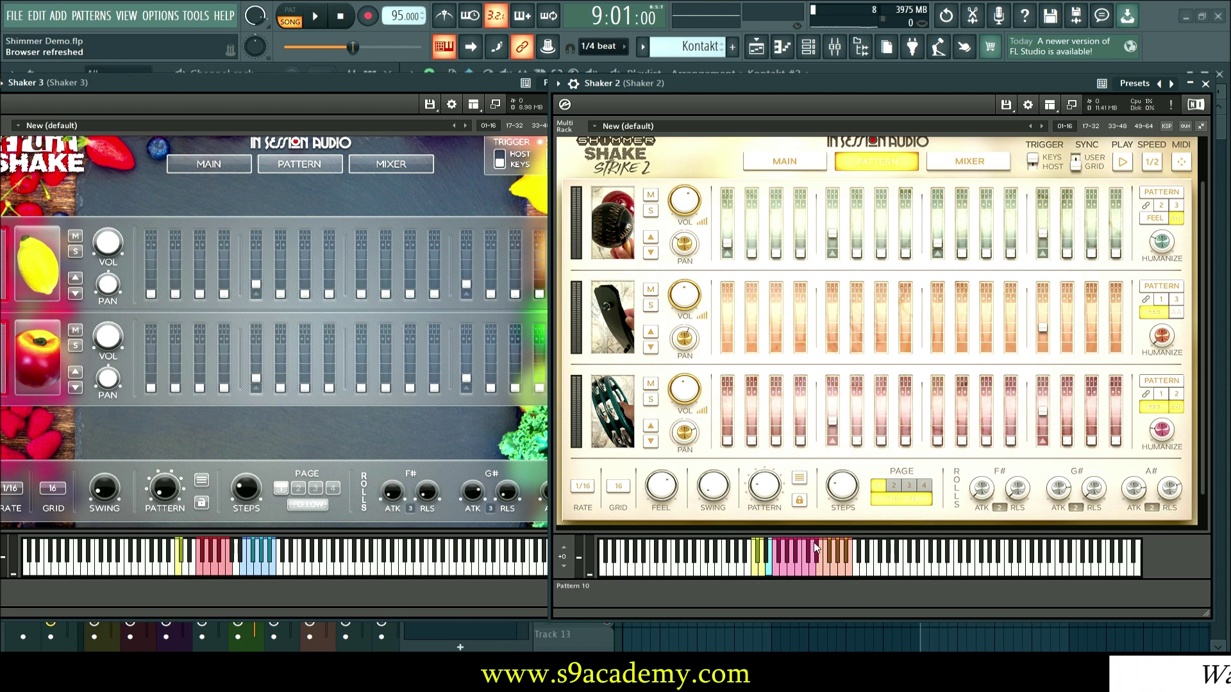
Audition other patterns through the pattern keyswitches, starting with Pattern 1, and try the swing amount during playback.
{"action": "left_click", "coordinate": [778, 571]}
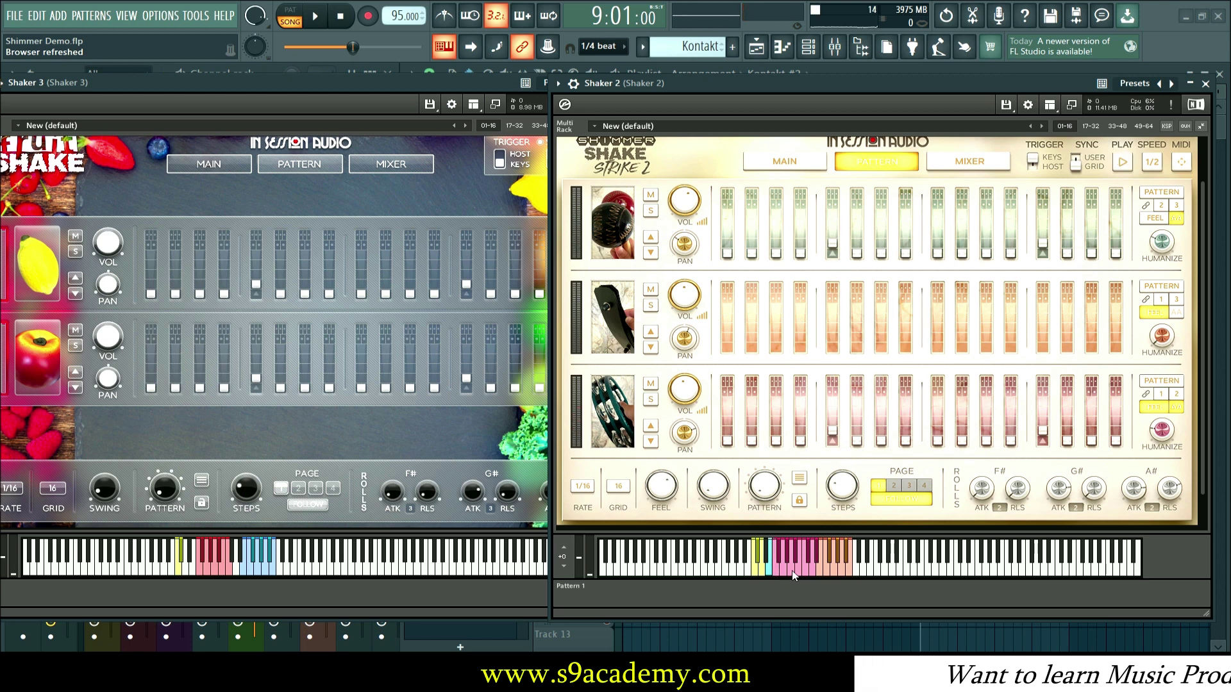
{"action": "left_click", "coordinate": [815, 568]}
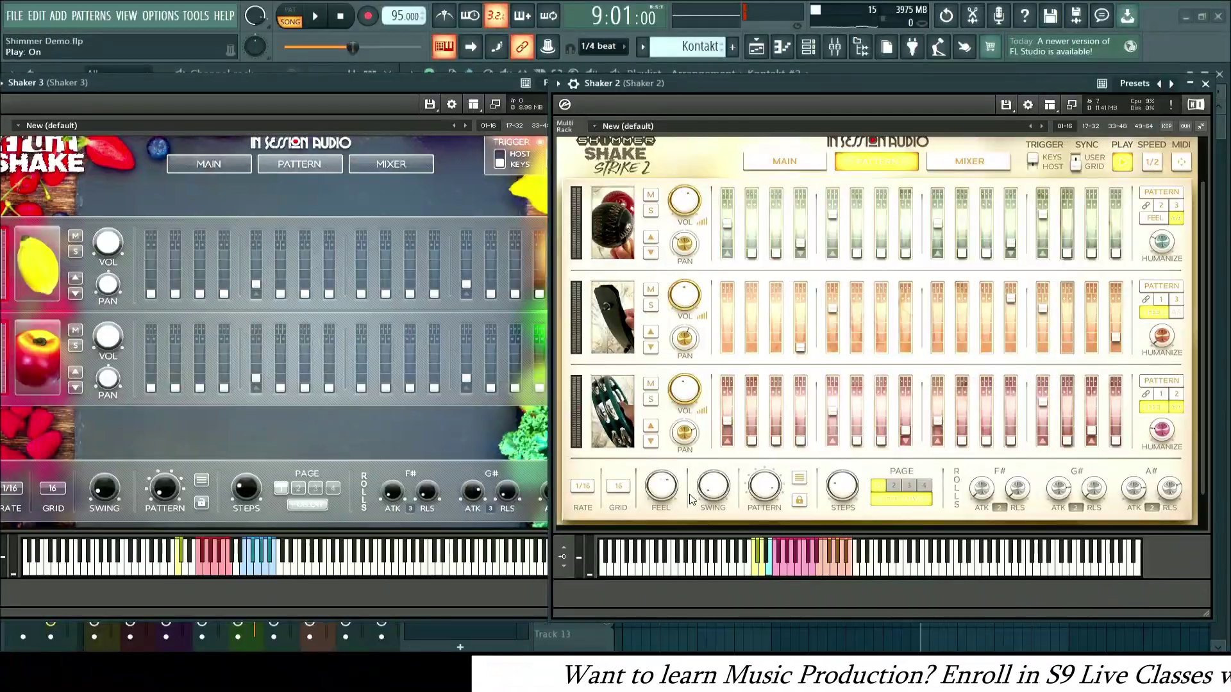
{"action": "left_click_drag", "start_coordinate": [711, 494], "coordinate": [747, 508]}
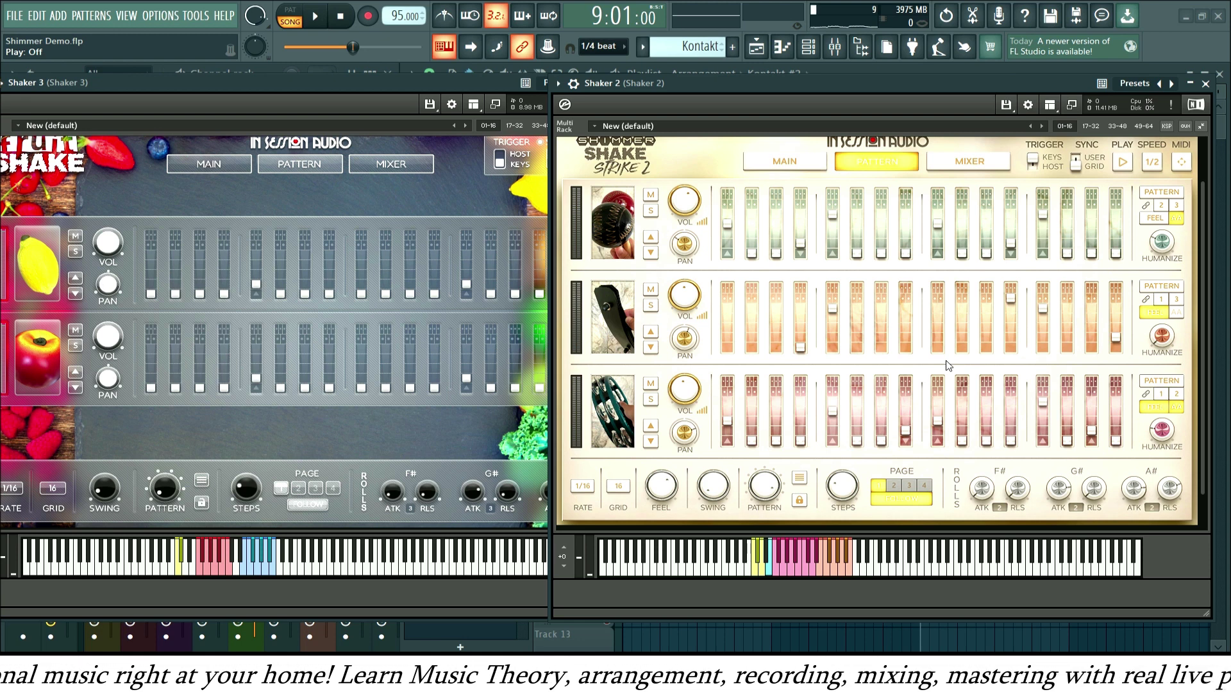
Try the 12-step pattern grid and return it to 16 steps per page.
{"action": "left_click", "coordinate": [618, 488]}
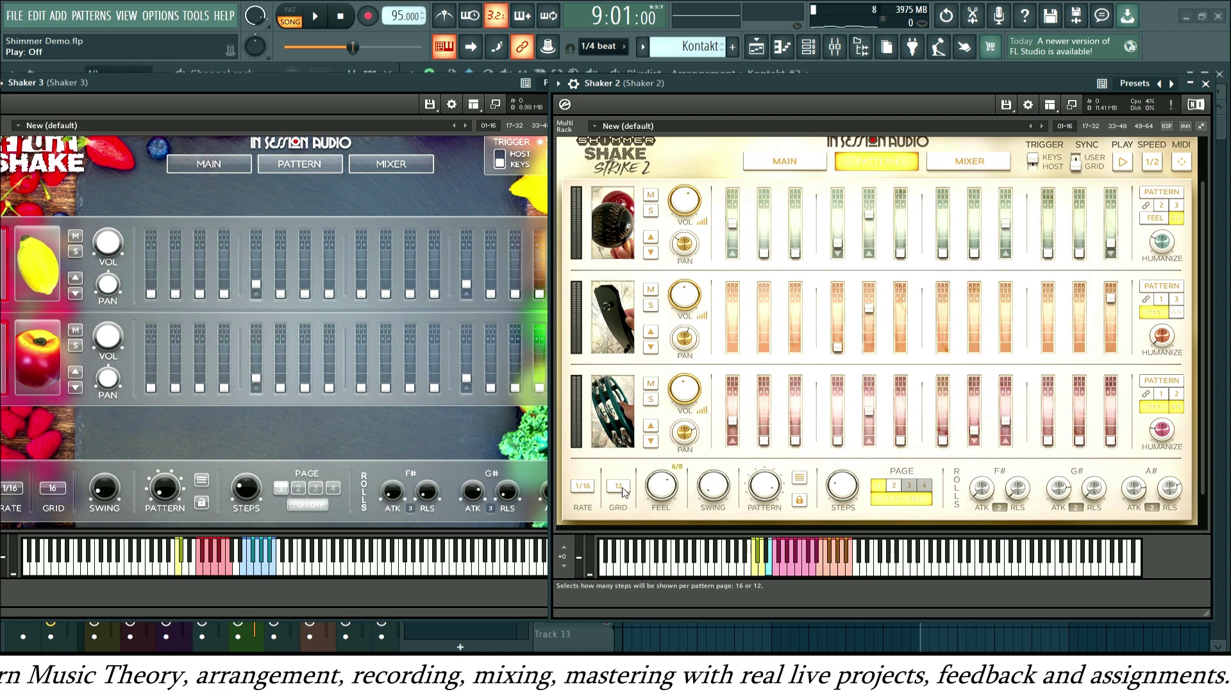
{"action": "left_click", "coordinate": [619, 488]}
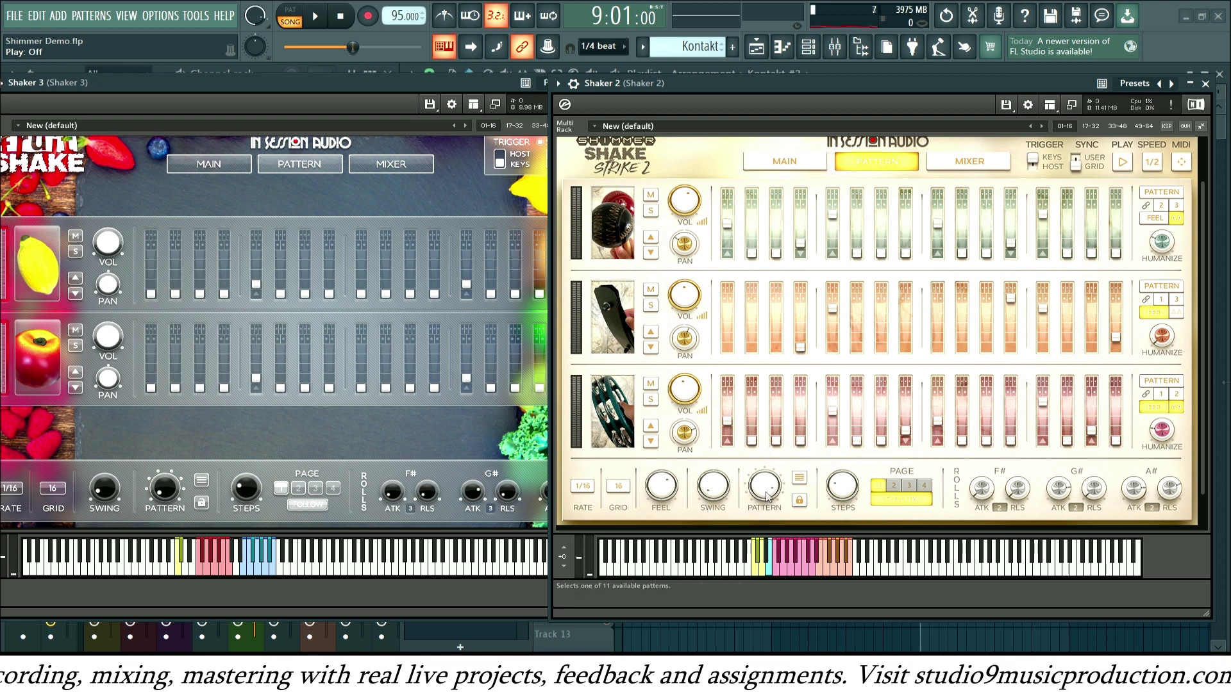
{"action": "left_click", "coordinate": [1150, 332]}
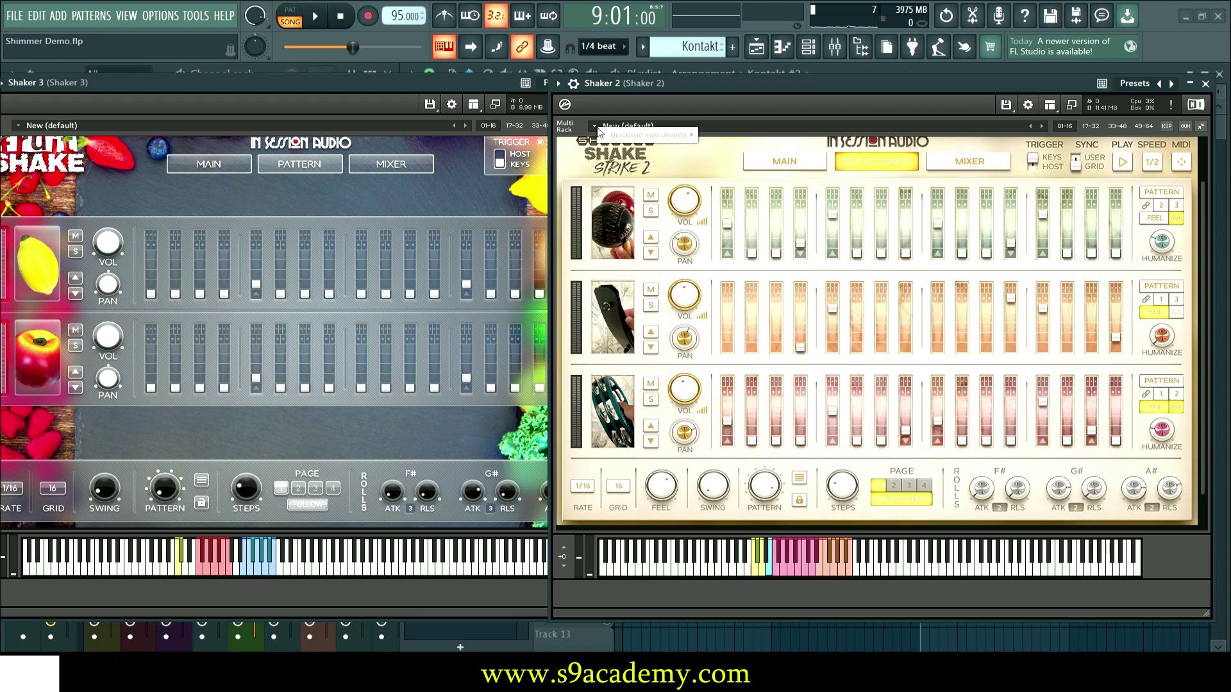
Load the 4_4 Triplet Feel preset "4_4 T - Egg, Tamb Brass & Maracas Wood" into Shimmer Shake Strike 2 and audition it.
{"action": "left_click", "coordinate": [596, 165]}
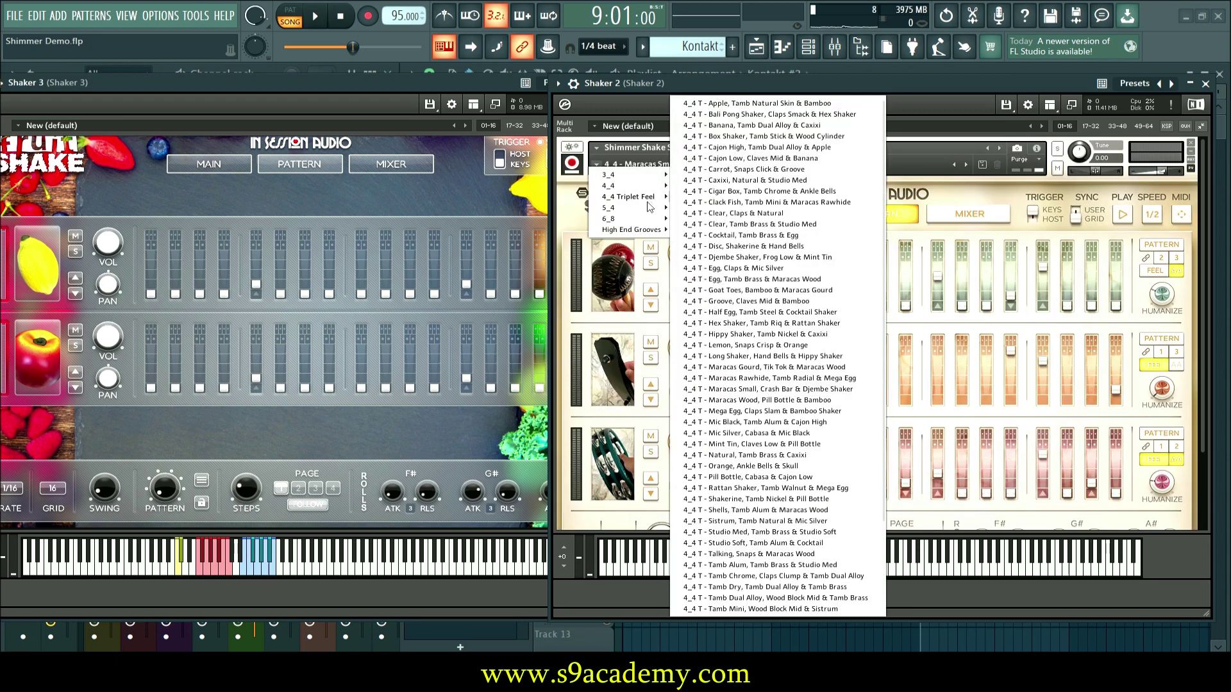
{"action": "mouse_move", "coordinate": [639, 223]}
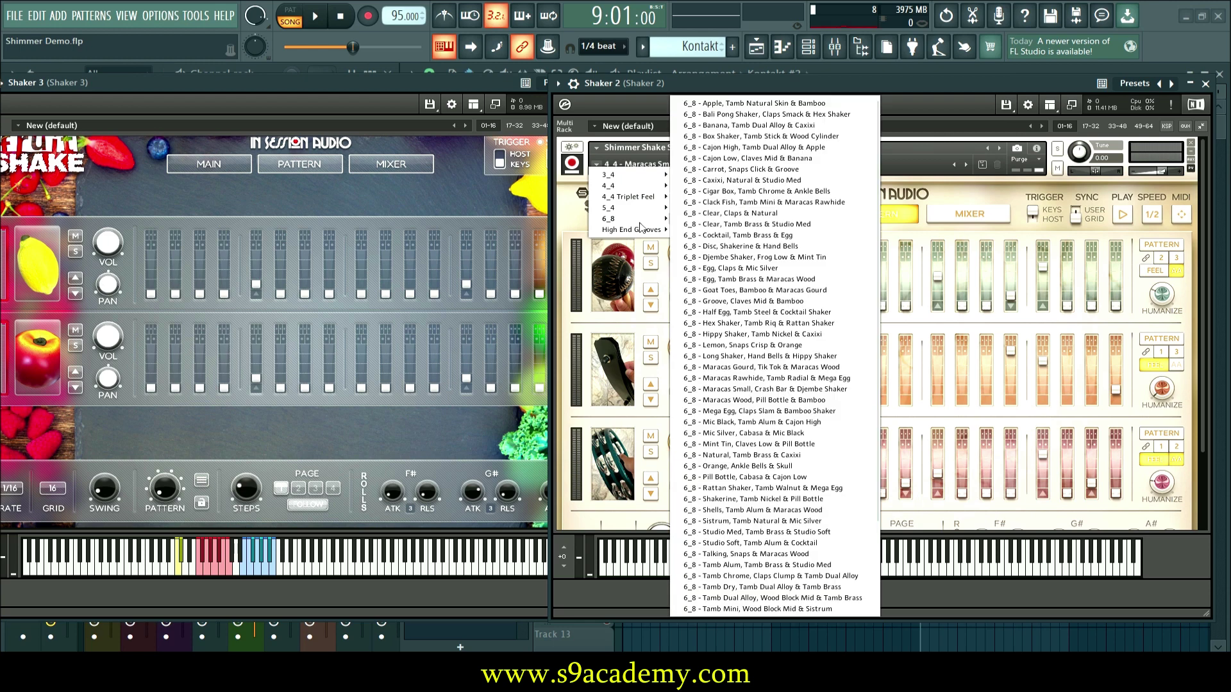
{"action": "left_click", "coordinate": [1123, 215]}
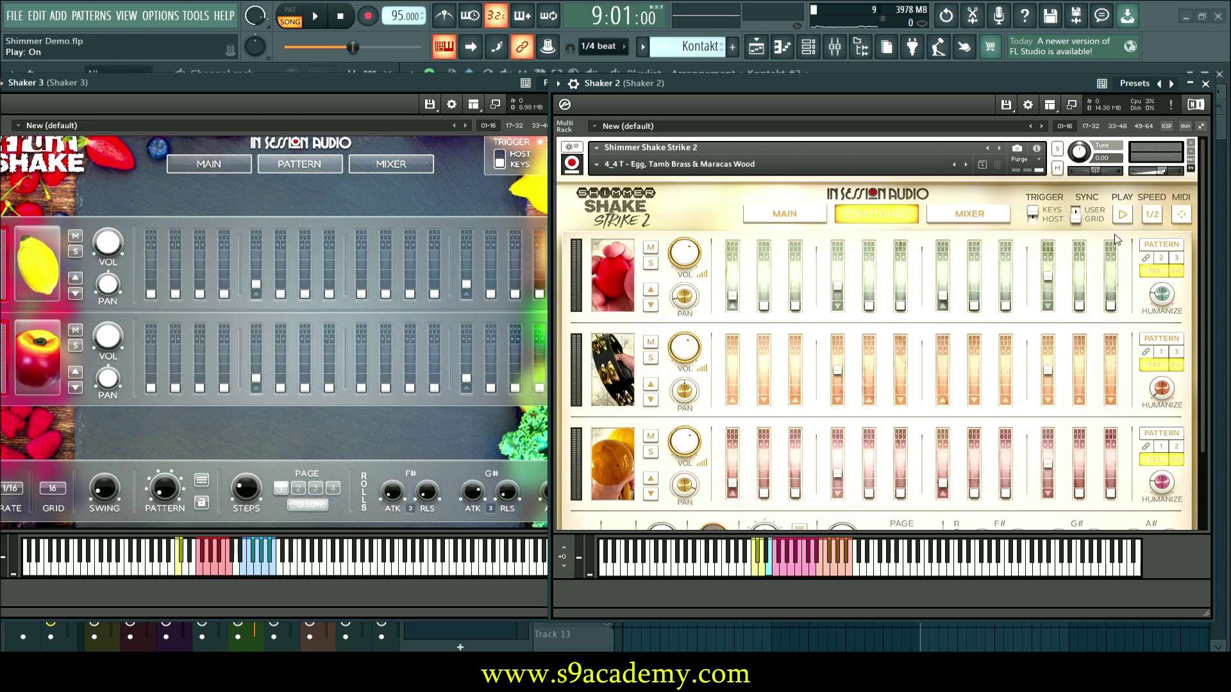
{"action": "left_click", "coordinate": [1123, 215]}
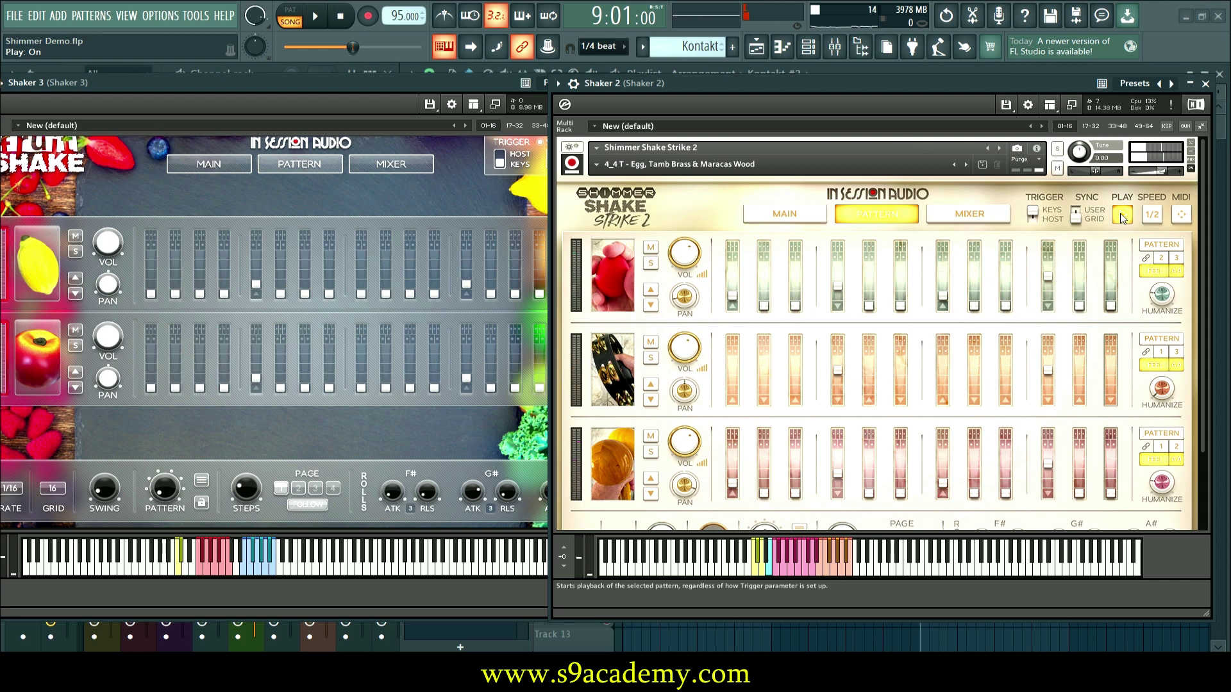
{"action": "left_click", "coordinate": [1122, 218]}
{"action": "left_click", "coordinate": [628, 164]}
{"action": "mouse_move", "coordinate": [635, 214]}
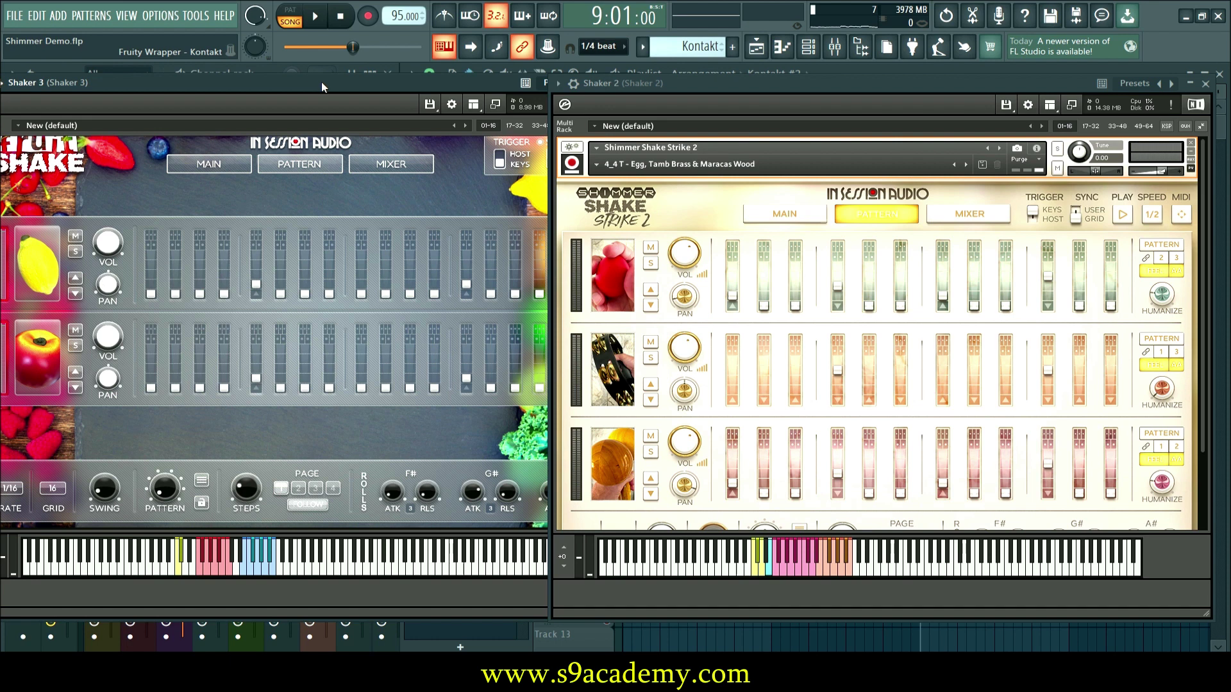
Load the "4_4 T - Apple & Banana" preset into Fruit Shake and move its window to show the playback controls.
{"action": "scroll", "coordinate": [306, 232], "scroll_direction": "up", "scroll_amount": 2}
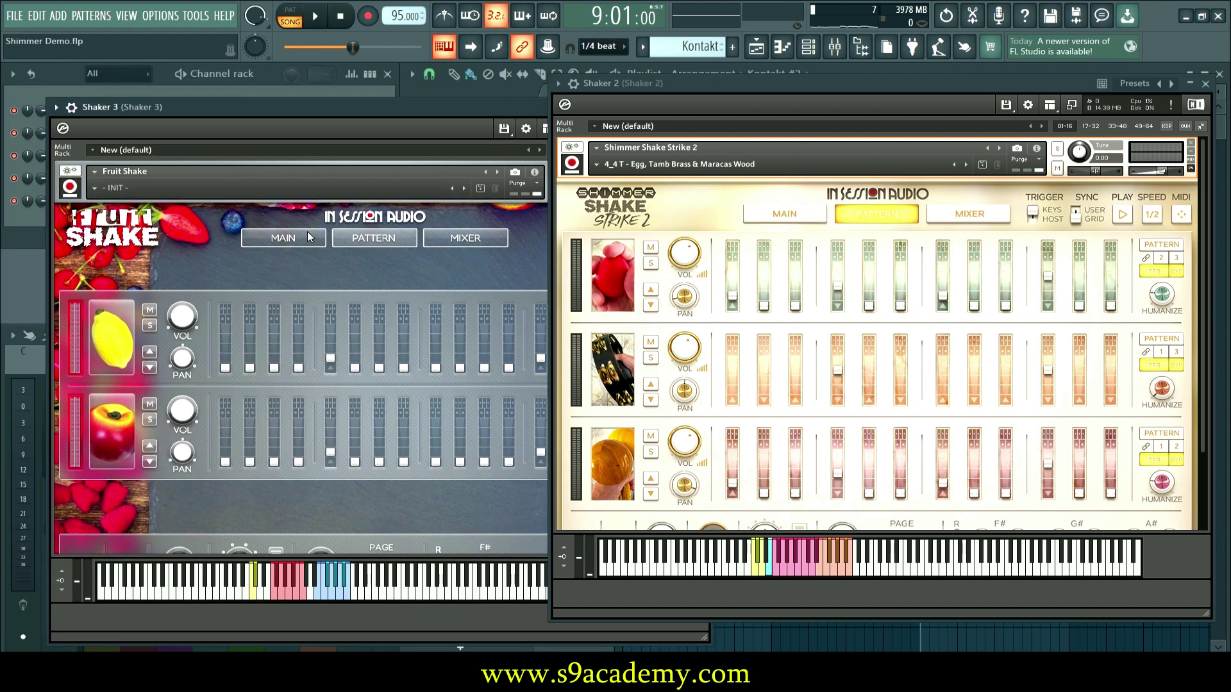
{"action": "left_click", "coordinate": [94, 189]}
{"action": "mouse_move", "coordinate": [113, 221]}
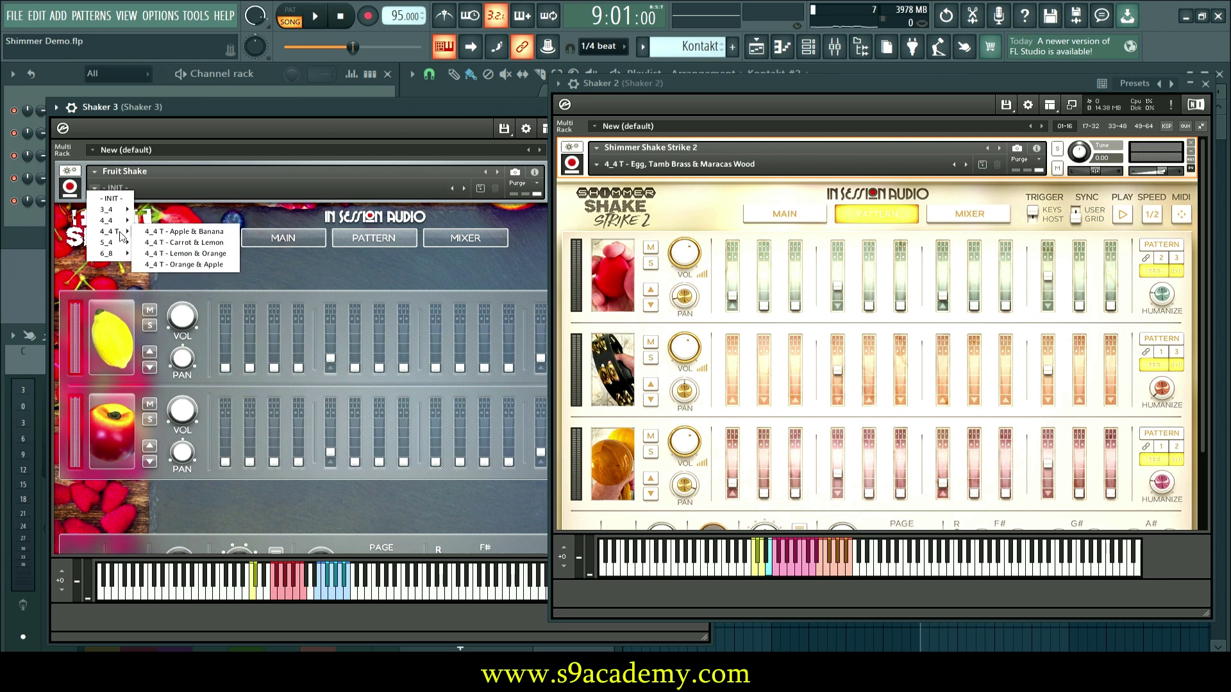
{"action": "left_click", "coordinate": [163, 232]}
{"action": "left_click_drag", "start_coordinate": [468, 110], "coordinate": [347, 102]}
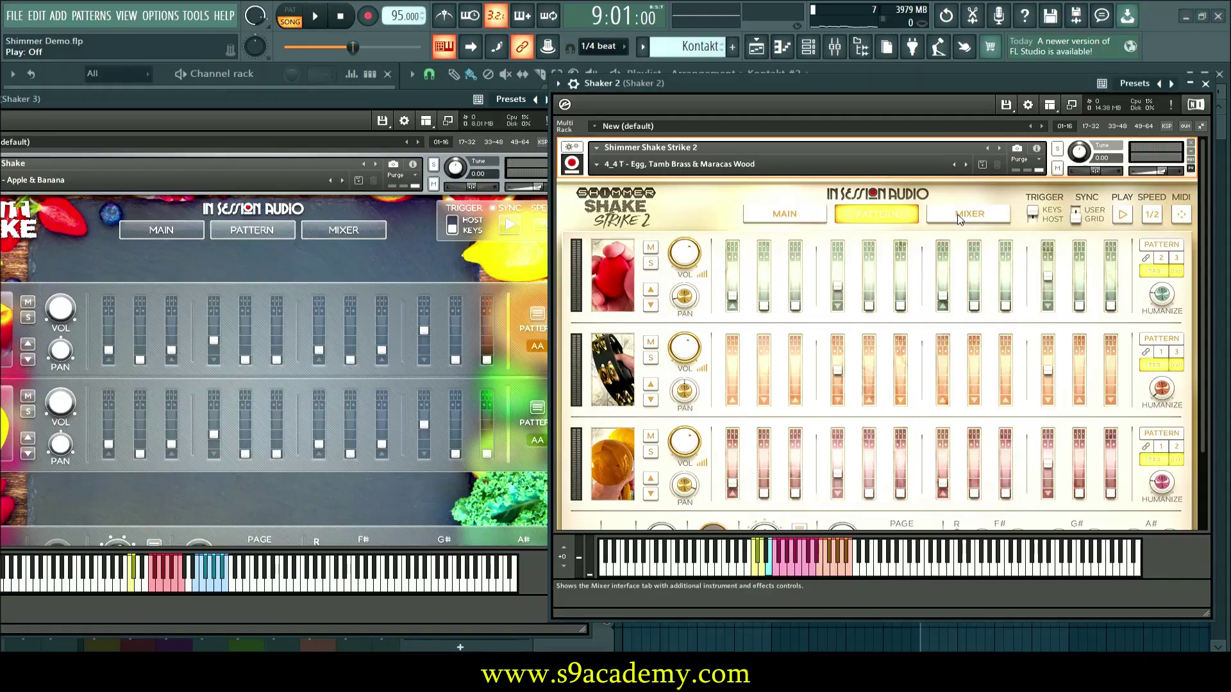
Show the Shimmer Shake Strike 2 mixer, solo the egg shaker and start pattern playback.
{"action": "left_click", "coordinate": [960, 220]}
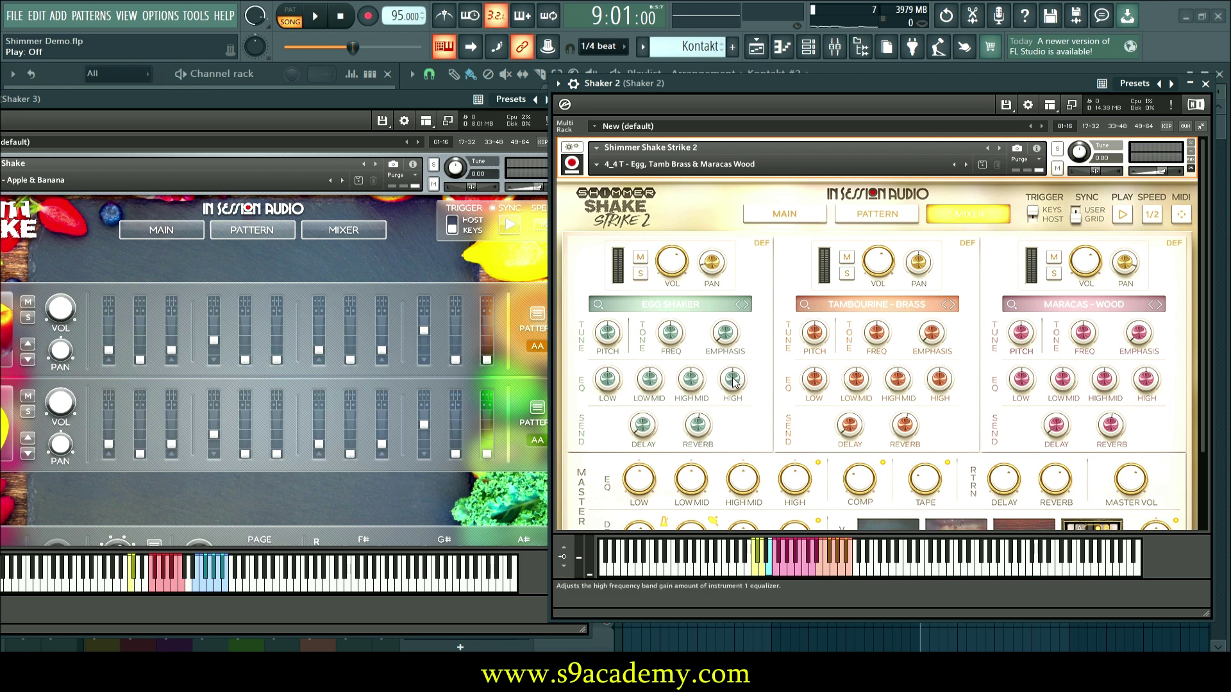
{"action": "left_click", "coordinate": [639, 273]}
{"action": "left_click", "coordinate": [1122, 215]}
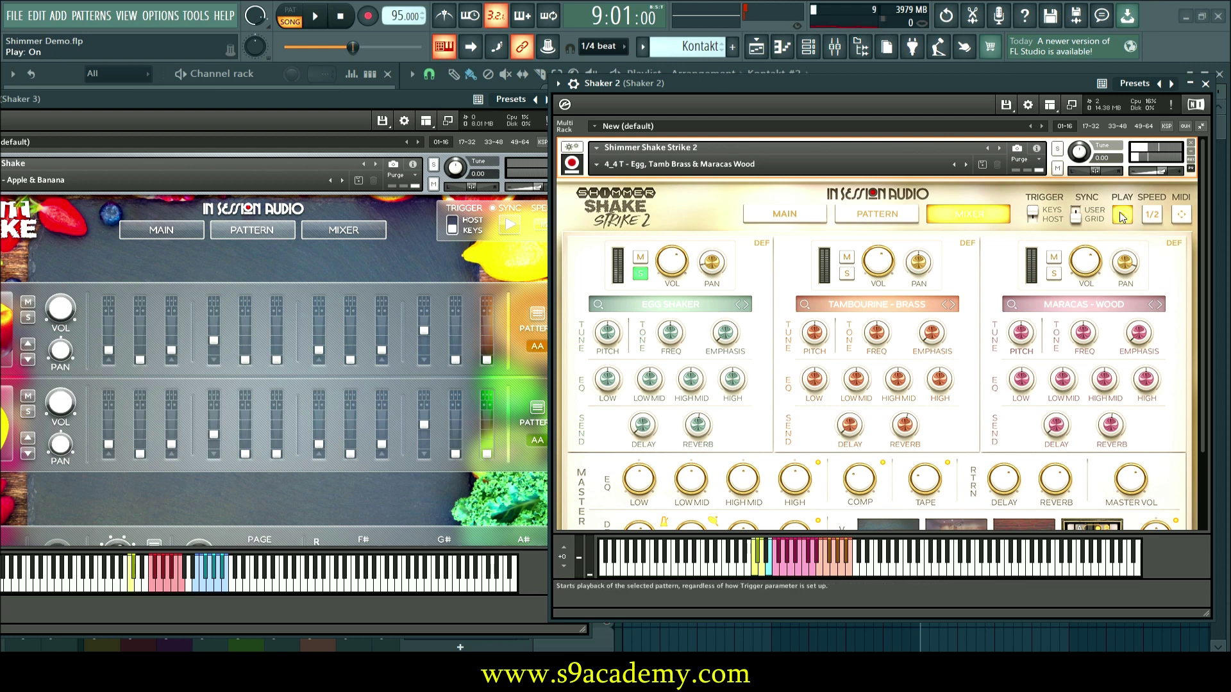
Set the egg shaker's High EQ to 9.5 dB and Low EQ to -20 dB, and try its filter frequency and pitch.
{"action": "left_click", "coordinate": [732, 380]}
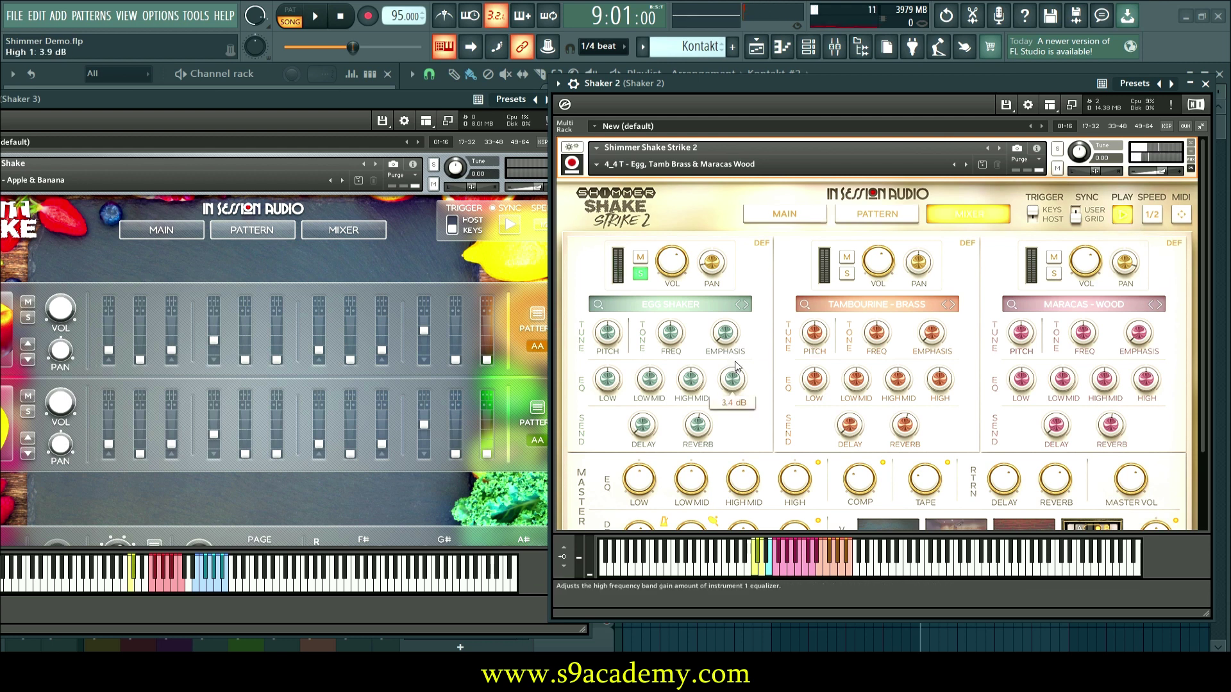
{"action": "left_click_drag", "start_coordinate": [743, 327], "coordinate": [736, 355]}
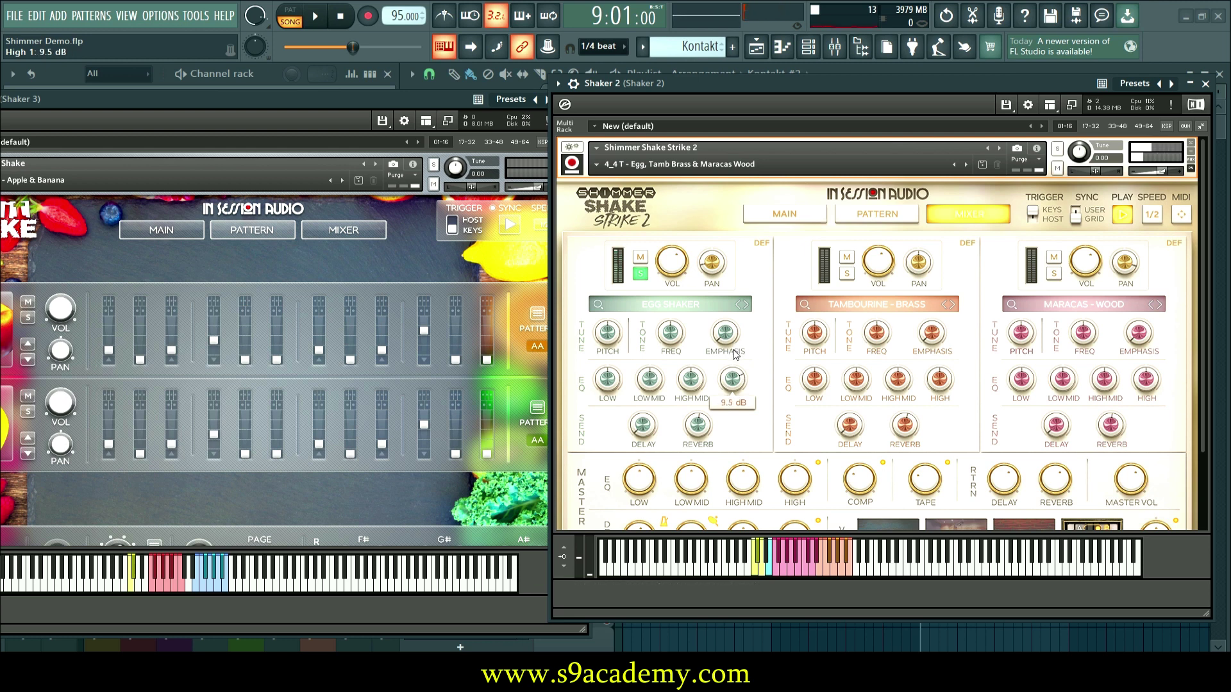
{"action": "left_click", "coordinate": [607, 384]}
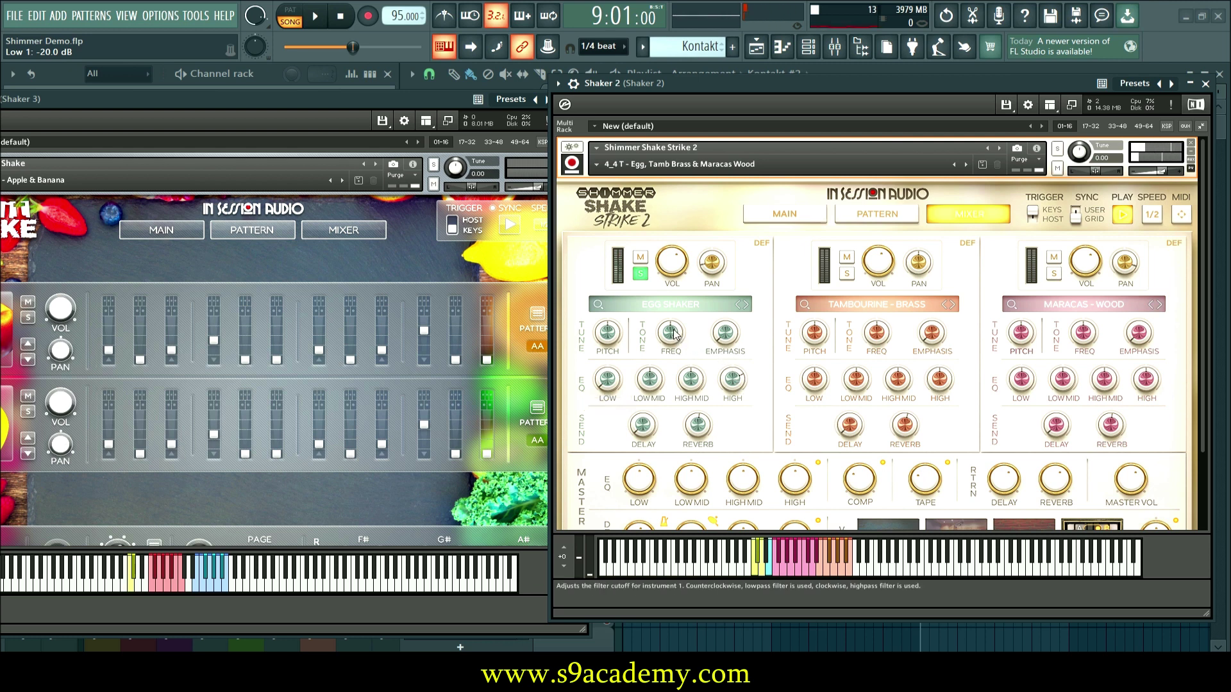
{"action": "left_click_drag", "start_coordinate": [675, 334], "coordinate": [622, 334]}
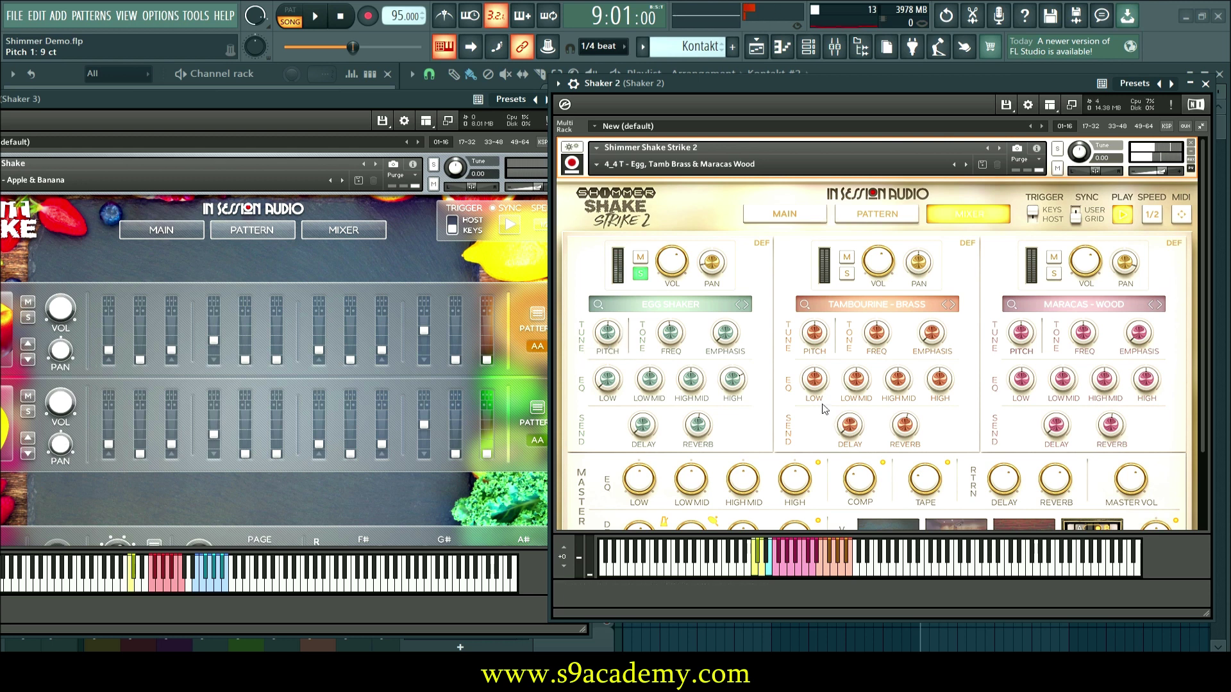
Review the Master FX section of the mixer and end the egg shaker's soloed playback.
{"action": "scroll", "coordinate": [825, 409], "scroll_direction": "down", "scroll_amount": 3}
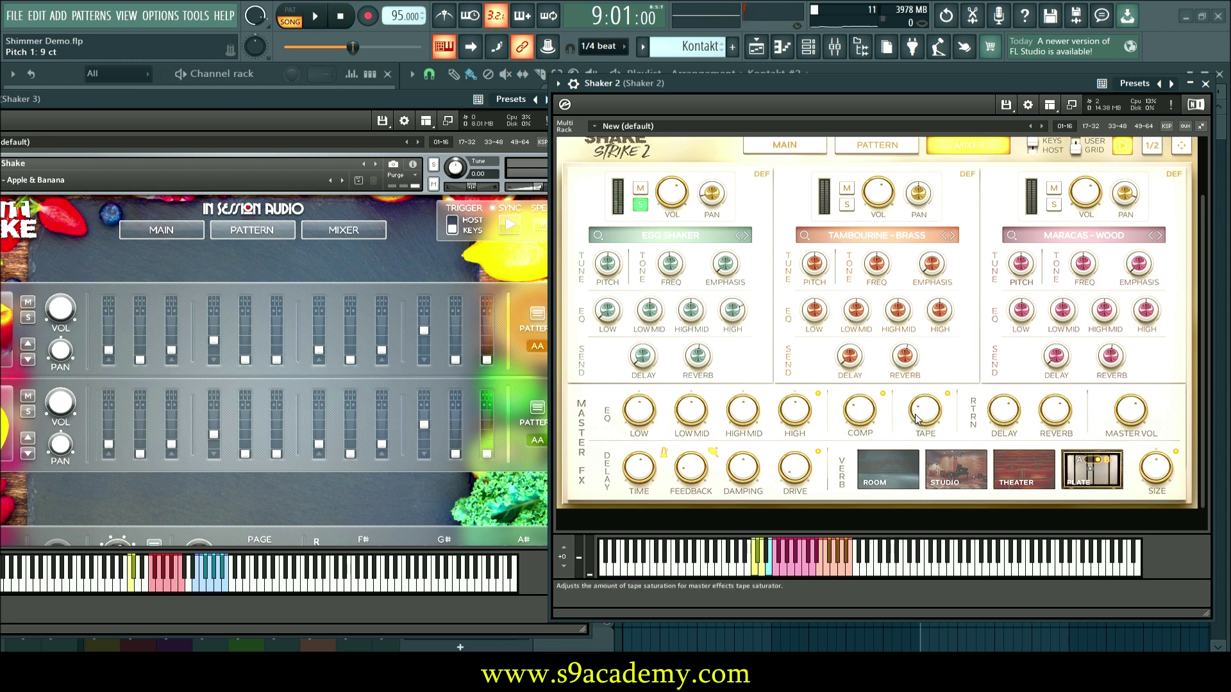
{"action": "scroll", "coordinate": [984, 410], "scroll_direction": "up", "scroll_amount": 2}
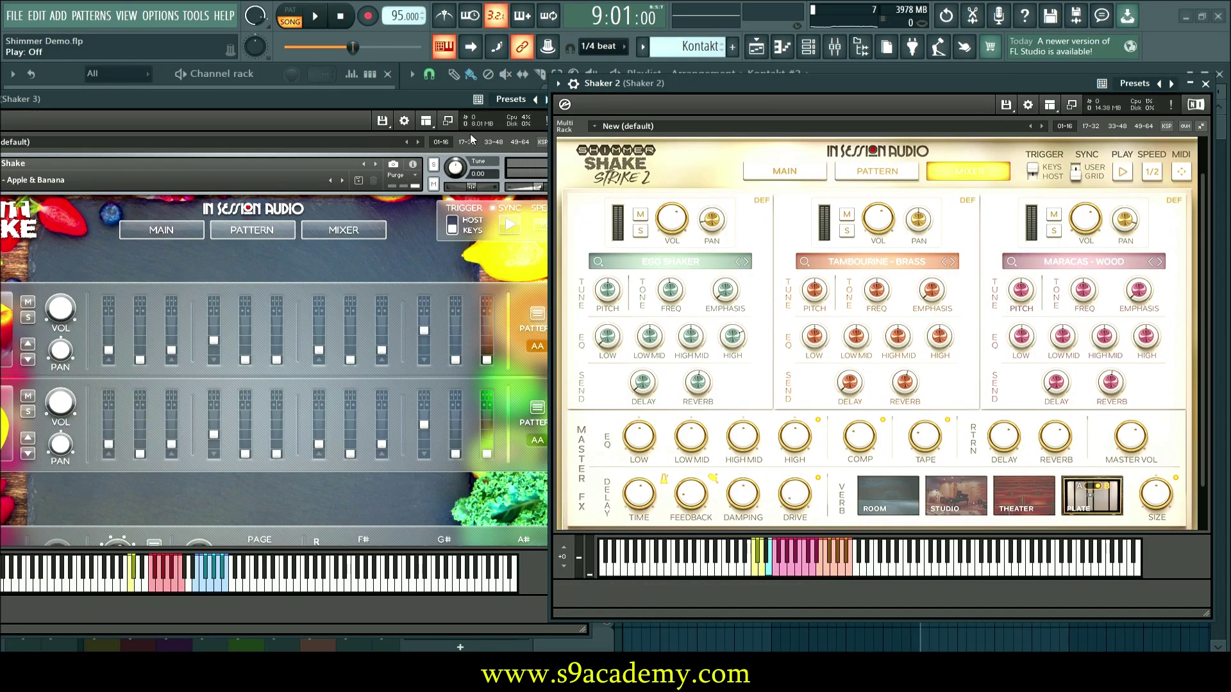
Close the Fruit Shake window, open the Shaker 3 piano roll and audition its one-bar B3 note in pattern mode.
{"action": "left_click_drag", "start_coordinate": [429, 100], "coordinate": [335, 125]}
{"action": "left_click", "coordinate": [489, 120]}
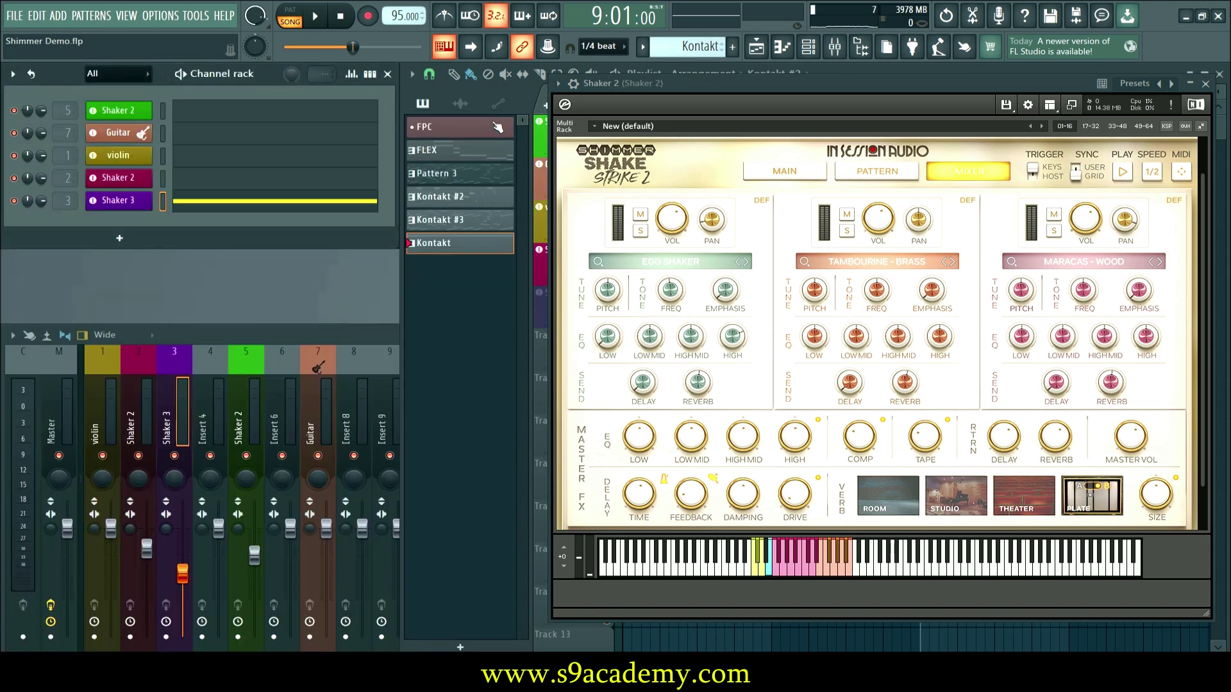
{"action": "left_click", "coordinate": [118, 200]}
{"action": "left_click_drag", "start_coordinate": [214, 124], "coordinate": [372, 122]}
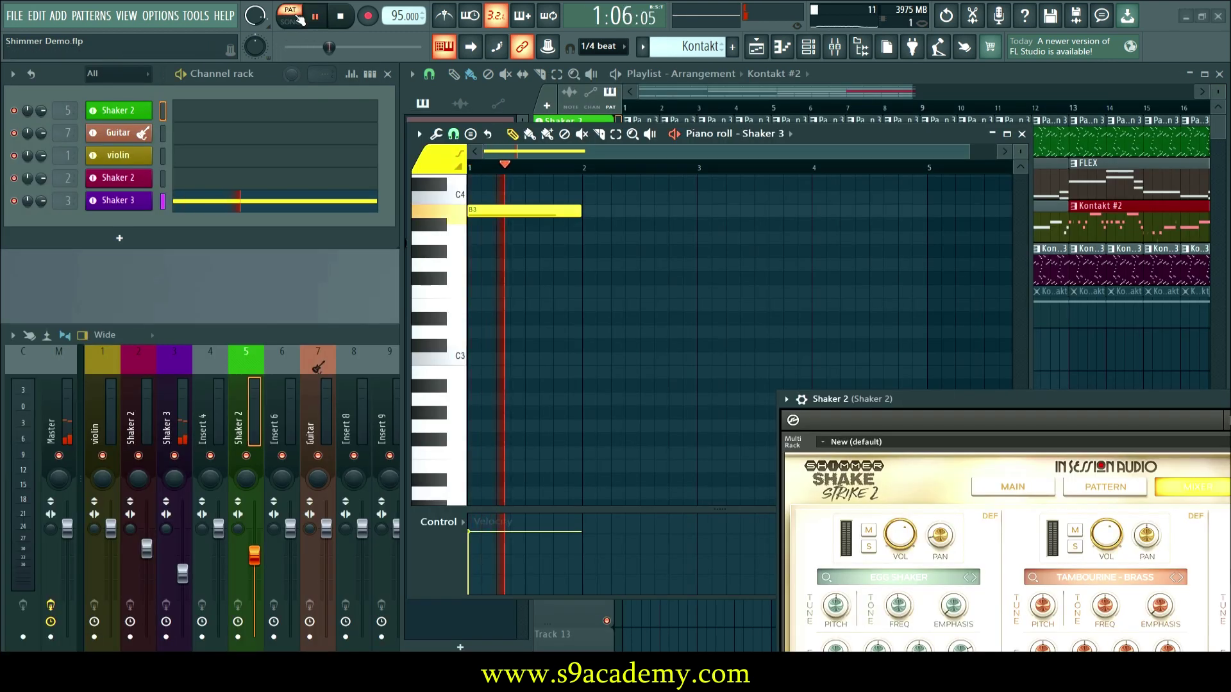
{"action": "left_click", "coordinate": [341, 17]}
{"action": "left_click", "coordinate": [343, 17]}
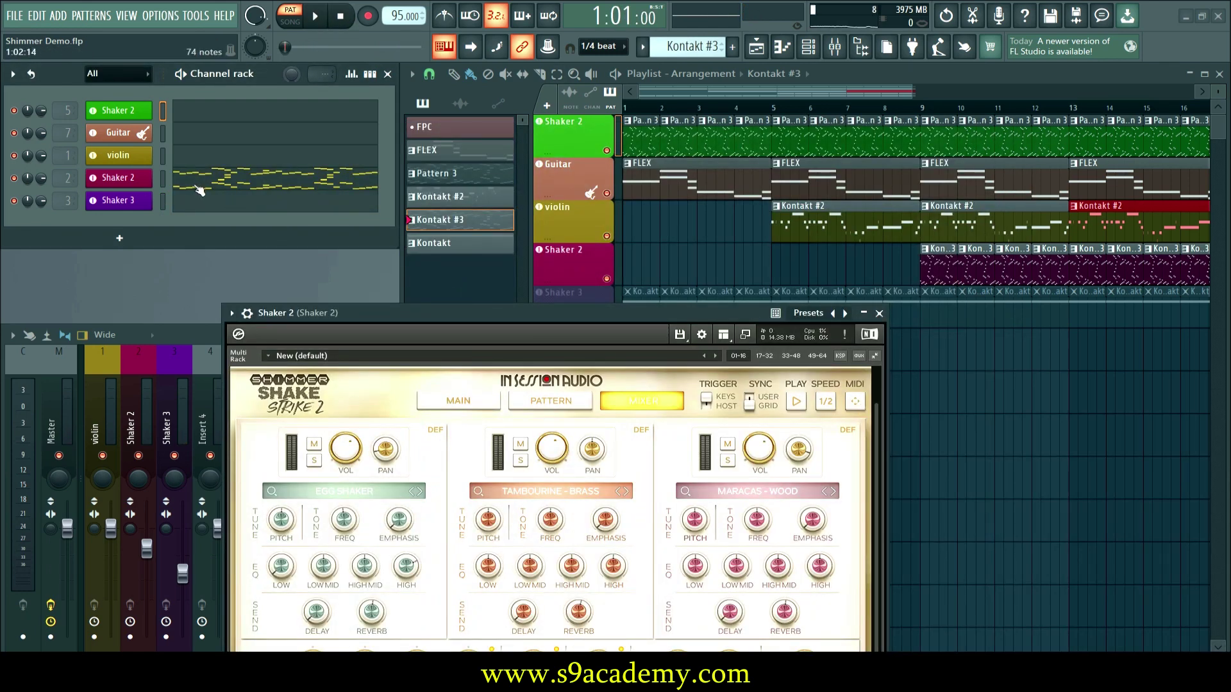
Open the Shaker 2 piano roll of pattern Kontakt #3 and examine its notes, moving the instrument window out of the way.
{"action": "left_click", "coordinate": [200, 190]}
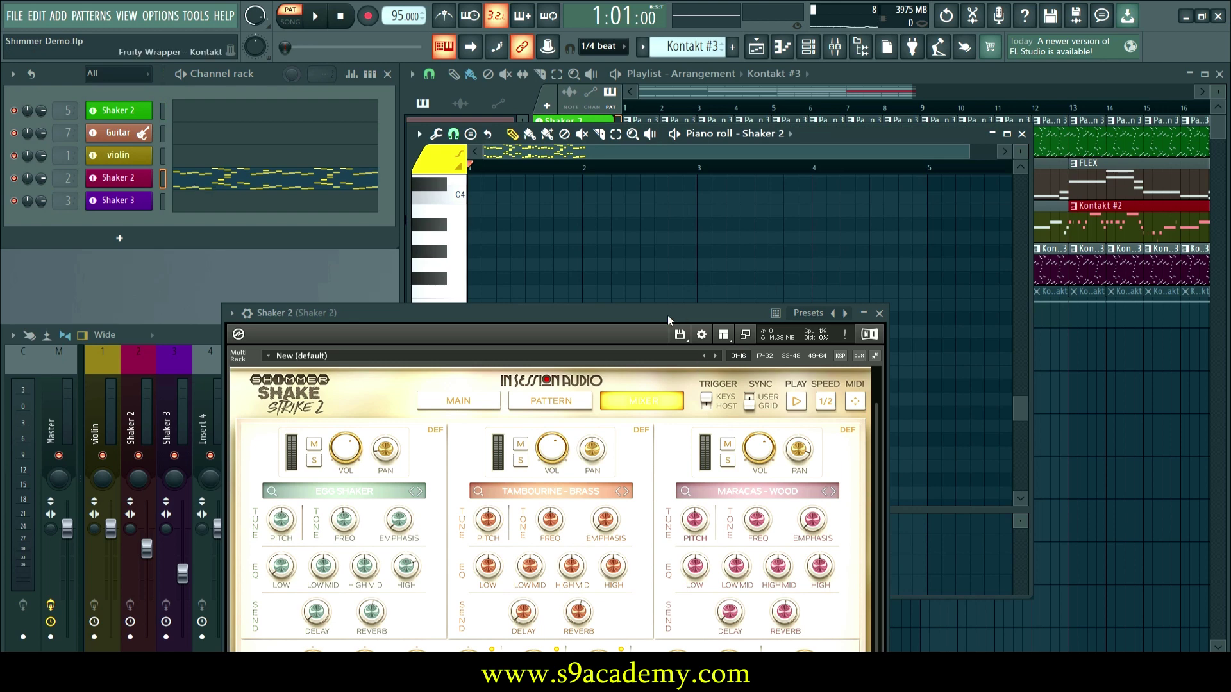
{"action": "left_click_drag", "start_coordinate": [671, 321], "coordinate": [379, 349]}
{"action": "scroll", "coordinate": [890, 338], "scroll_direction": "up", "scroll_amount": 4}
{"action": "scroll", "coordinate": [891, 339], "scroll_direction": "up", "scroll_amount": 3}
{"action": "scroll", "coordinate": [731, 283], "scroll_direction": "up", "scroll_amount": 4}
{"action": "scroll", "coordinate": [731, 283], "scroll_direction": "down", "scroll_amount": 4}
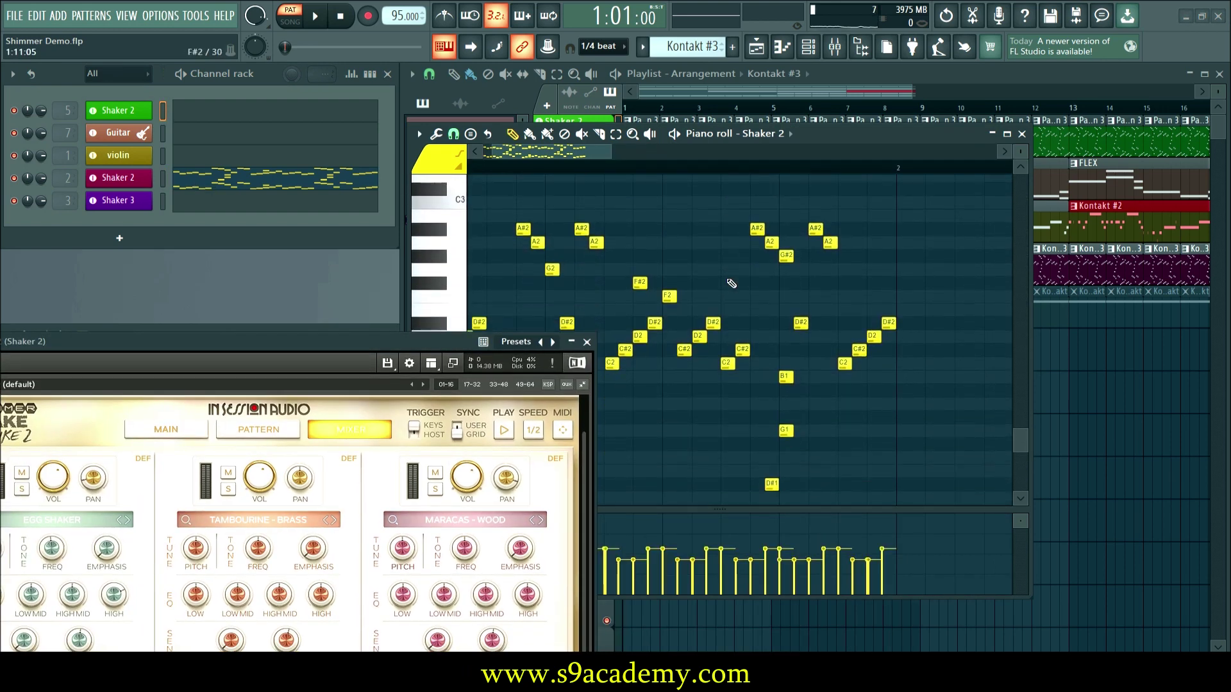
{"action": "left_click_drag", "start_coordinate": [359, 341], "coordinate": [183, 262]}
{"action": "scroll", "coordinate": [652, 385], "scroll_direction": "up", "scroll_amount": 1}
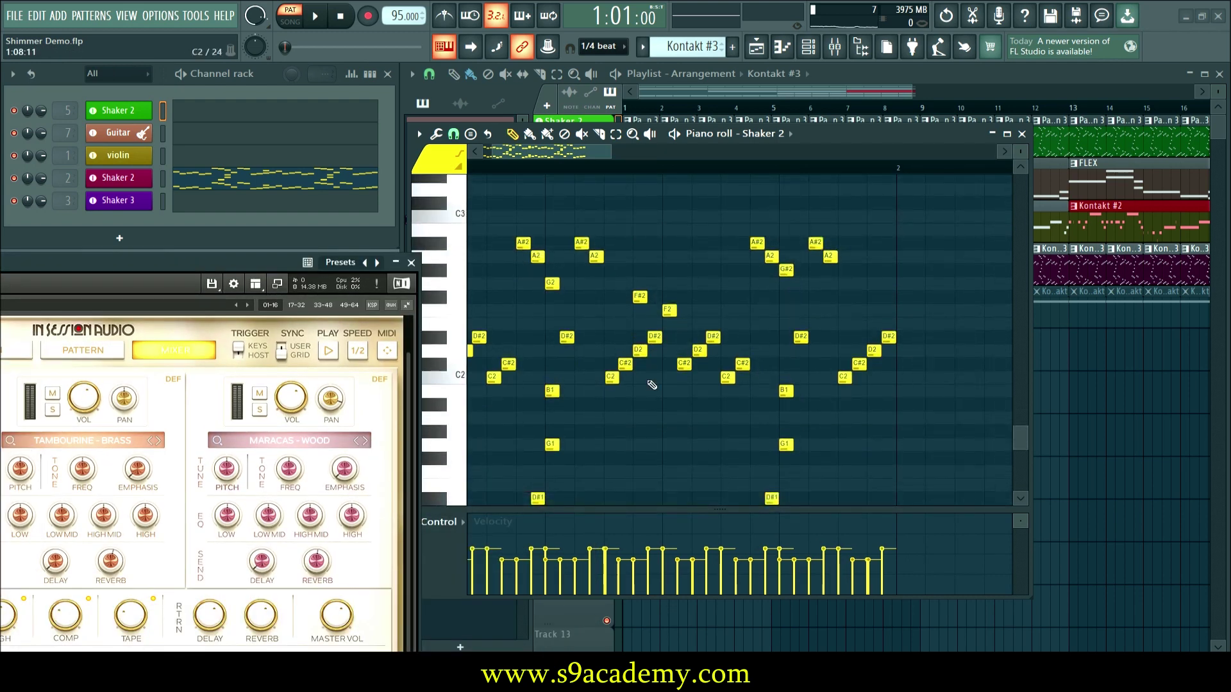
{"action": "scroll", "coordinate": [652, 385], "scroll_direction": "down", "scroll_amount": 2}
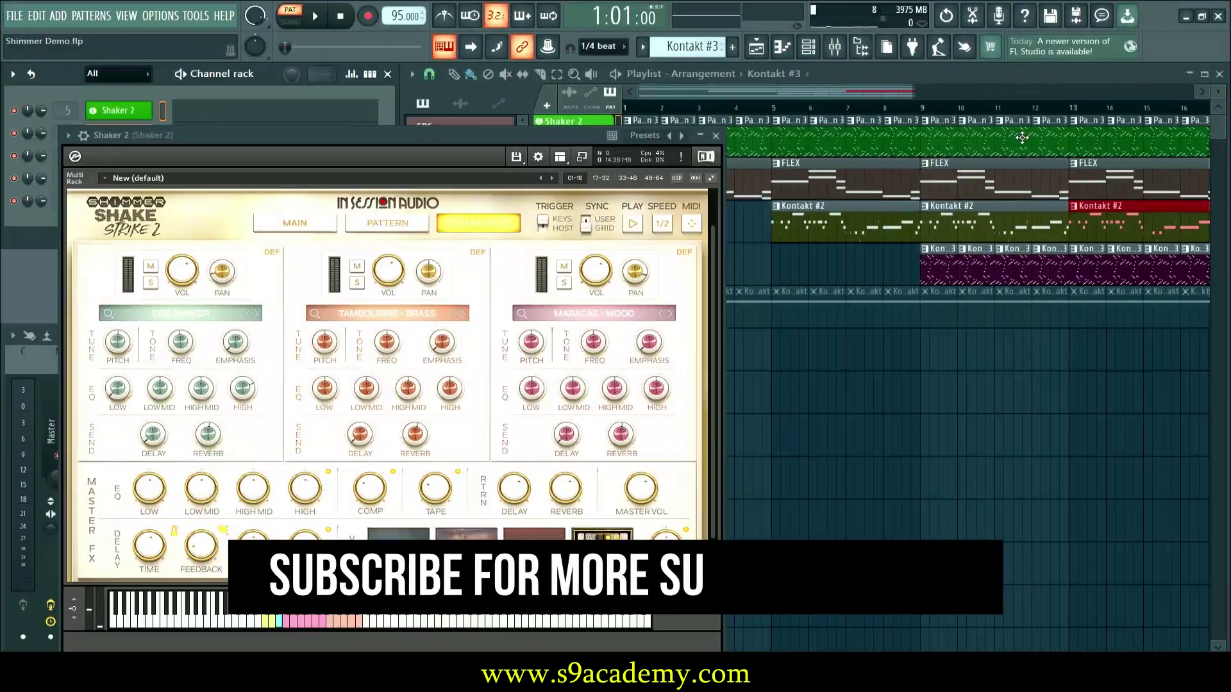
{"action": "left_click_drag", "start_coordinate": [591, 134], "coordinate": [749, 185]}
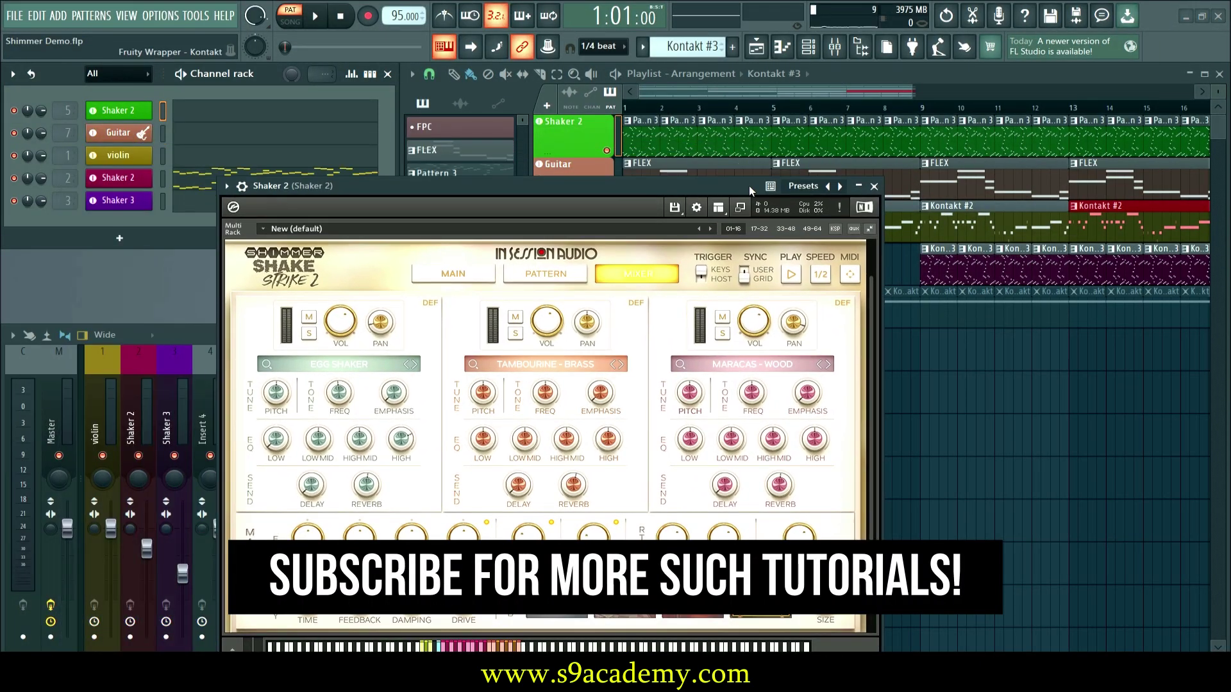